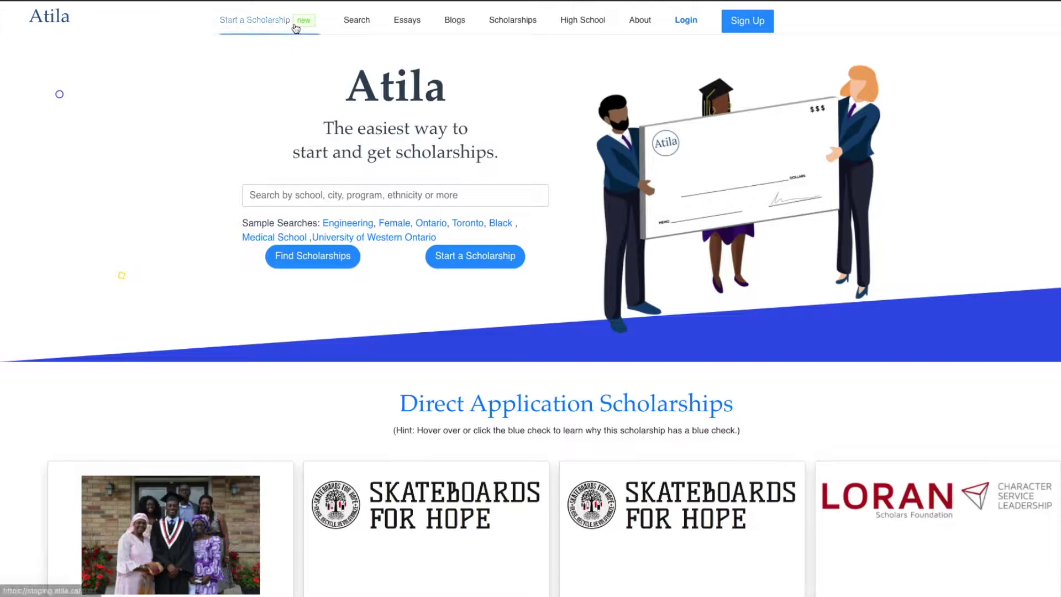
Open the Start a Scholarship guide and read through its How does it Work? section
{"action": "left_click", "coordinate": [297, 29]}
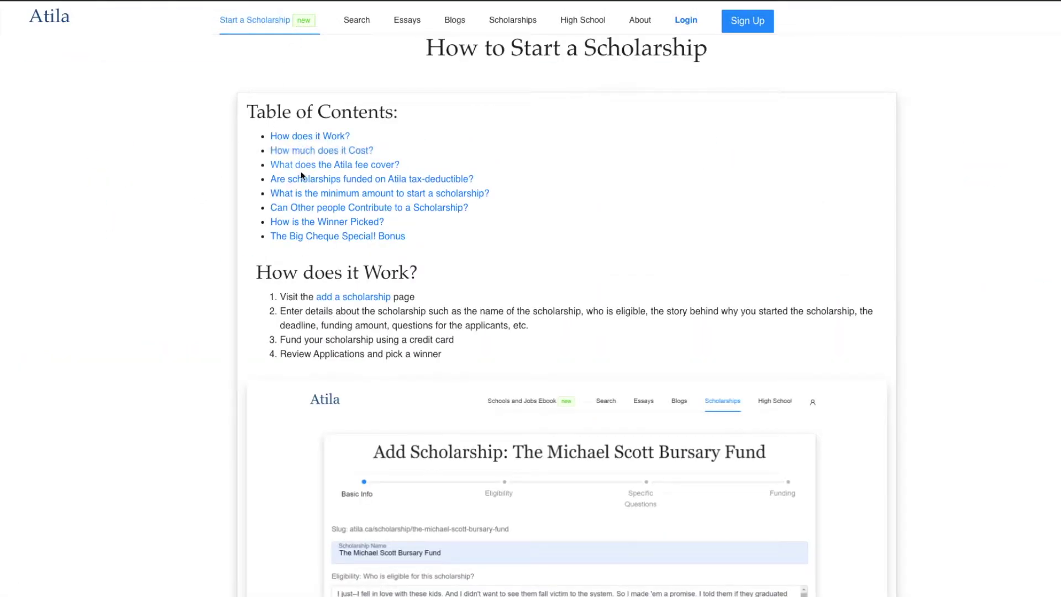
{"action": "left_click", "coordinate": [306, 141]}
{"action": "scroll", "coordinate": [279, 168], "scroll_direction": "down", "scroll_amount": 20}
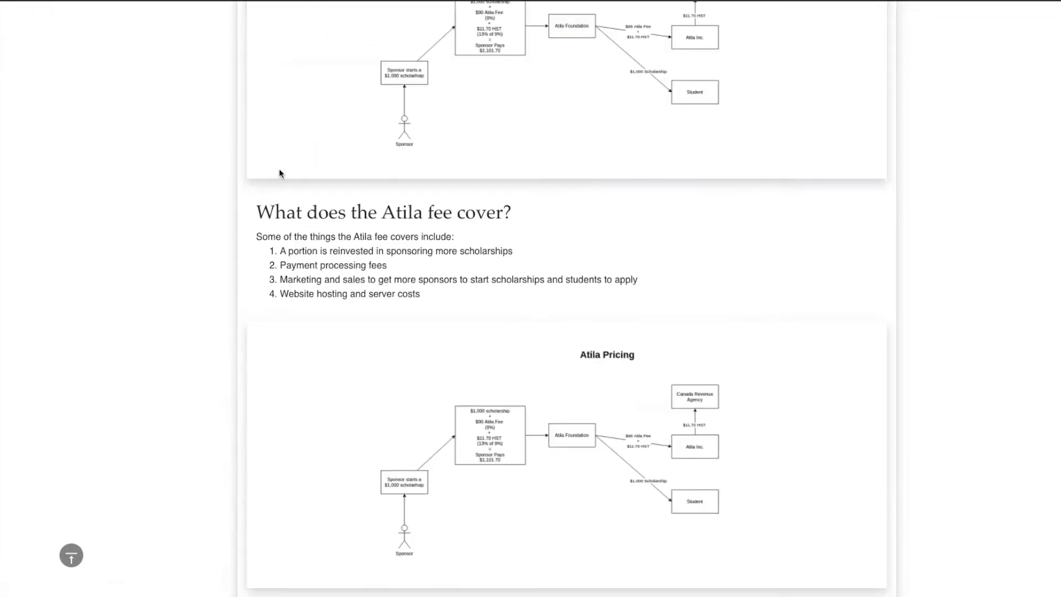
{"action": "scroll", "coordinate": [280, 172], "scroll_direction": "down", "scroll_amount": 10}
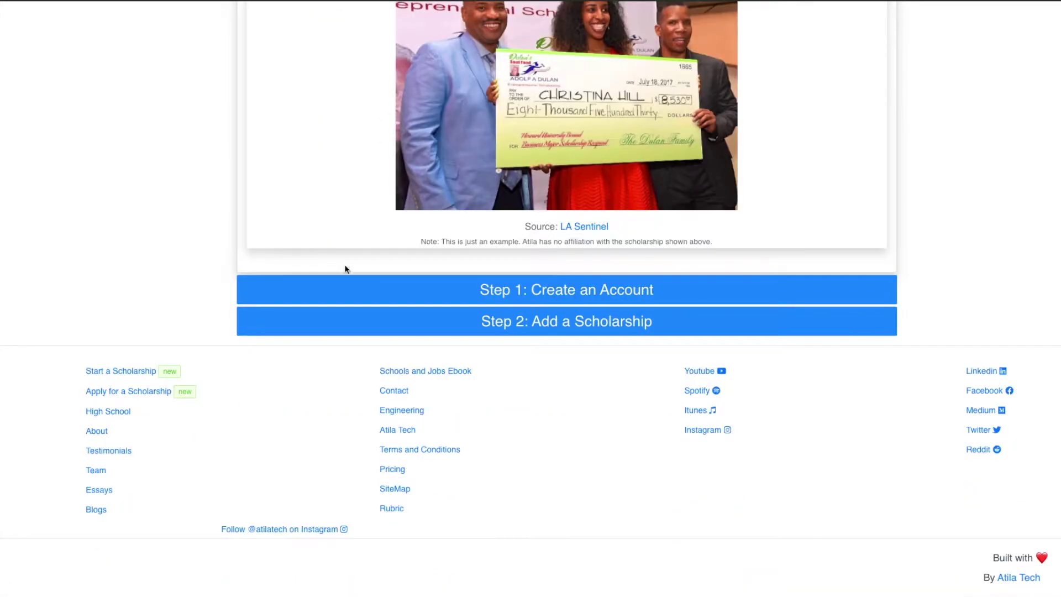
On the sign-up form, enter the funder's first name, last name, e-mail, username and password
{"action": "left_click", "coordinate": [501, 294]}
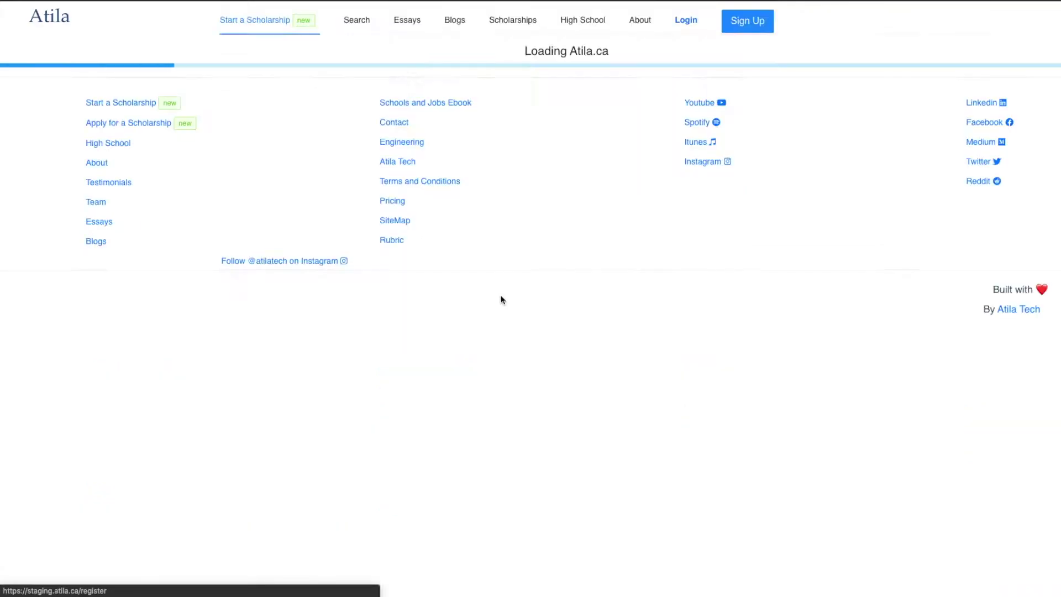
{"action": "left_click", "coordinate": [305, 128]}
{"action": "type", "text": "Michael S"}
{"action": "key", "text": "BackSpace"}
{"action": "key", "text": "Tab"}
{"action": "type", "text": "Scott"}
{"action": "key", "text": "Tab"}
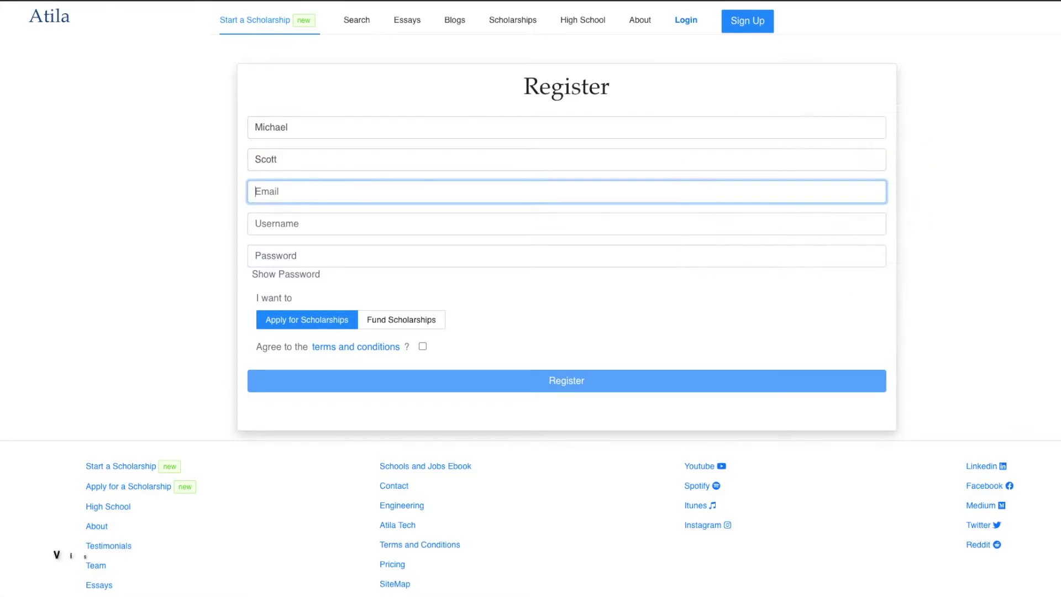
{"action": "key", "text": "Tab"}
{"action": "key", "text": "Tab"}
{"action": "type", "text": "••••••"}
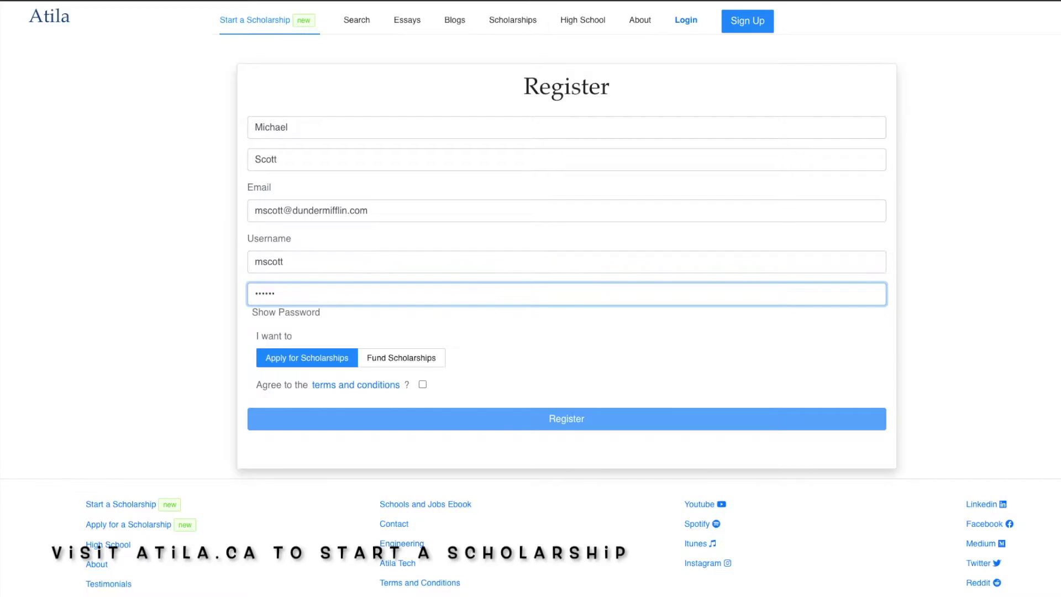
Choose the Fund Scholarships role, review and accept the terms, and register the account
{"action": "left_click", "coordinate": [397, 359]}
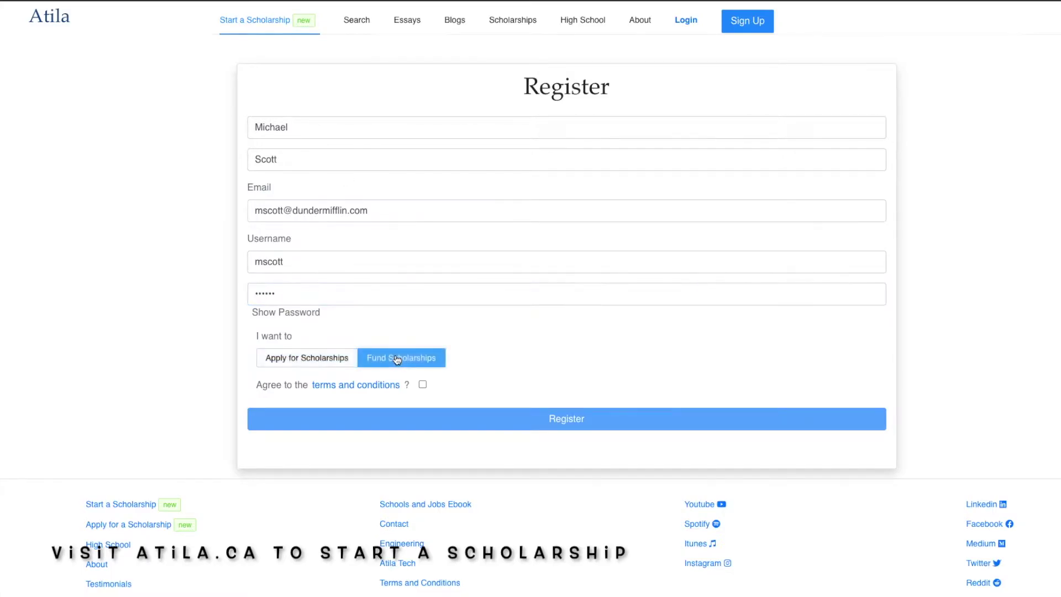
{"action": "left_click", "coordinate": [359, 386]}
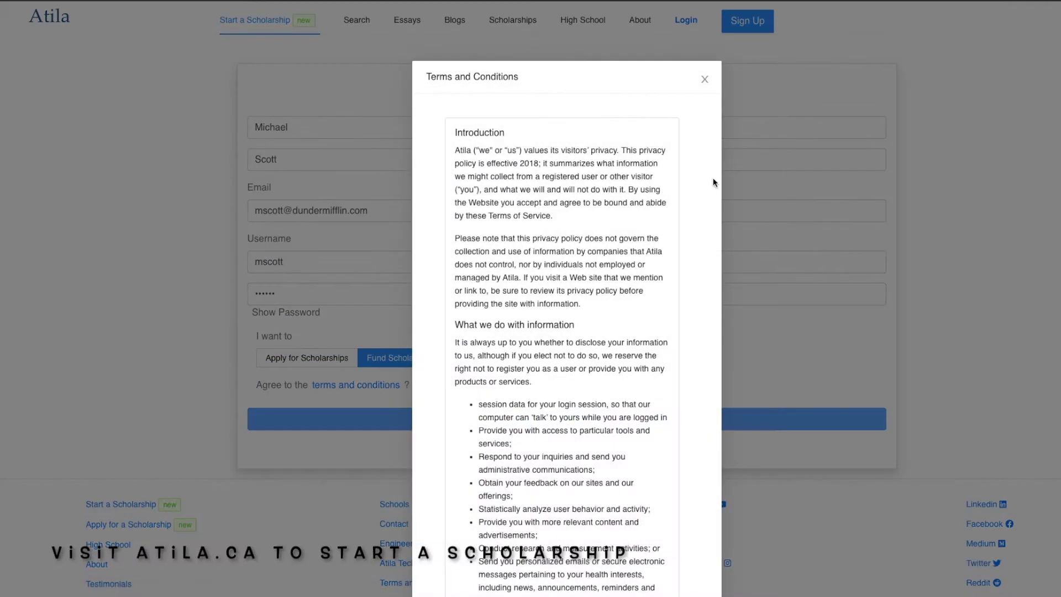
{"action": "left_click", "coordinate": [705, 79]}
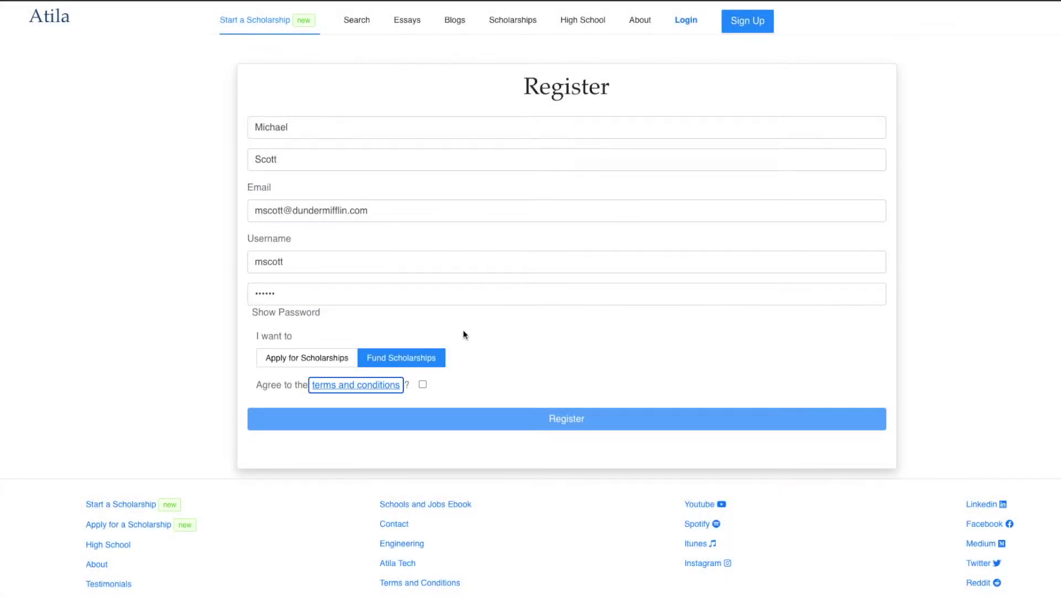
{"action": "left_click", "coordinate": [423, 386]}
{"action": "left_click", "coordinate": [430, 419]}
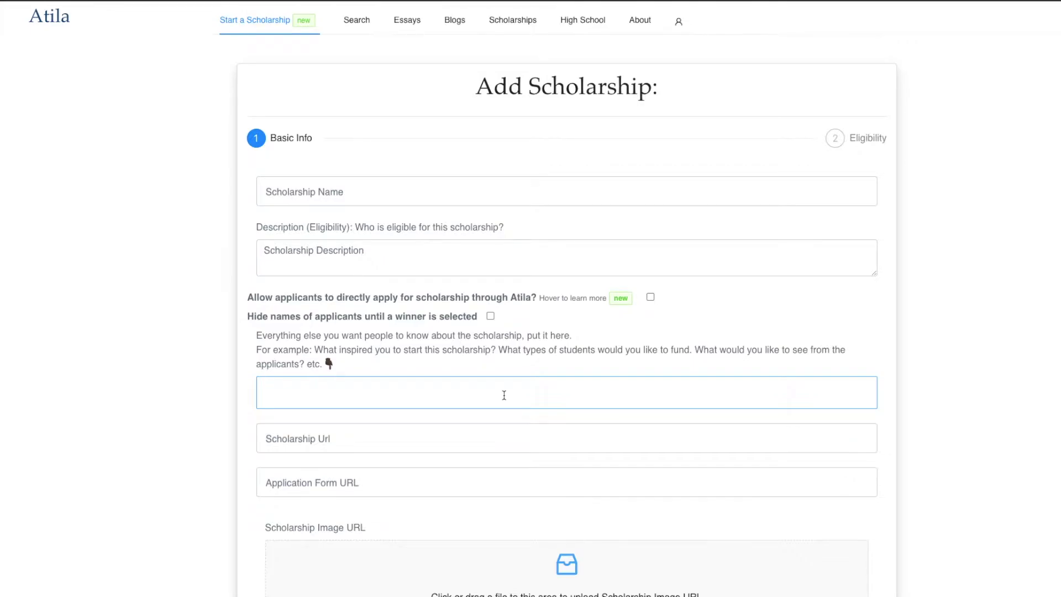
Enter 'Scott's Tots Scholarship' as the name, paste the eligibility description, and enable direct applications
{"action": "left_click", "coordinate": [557, 187]}
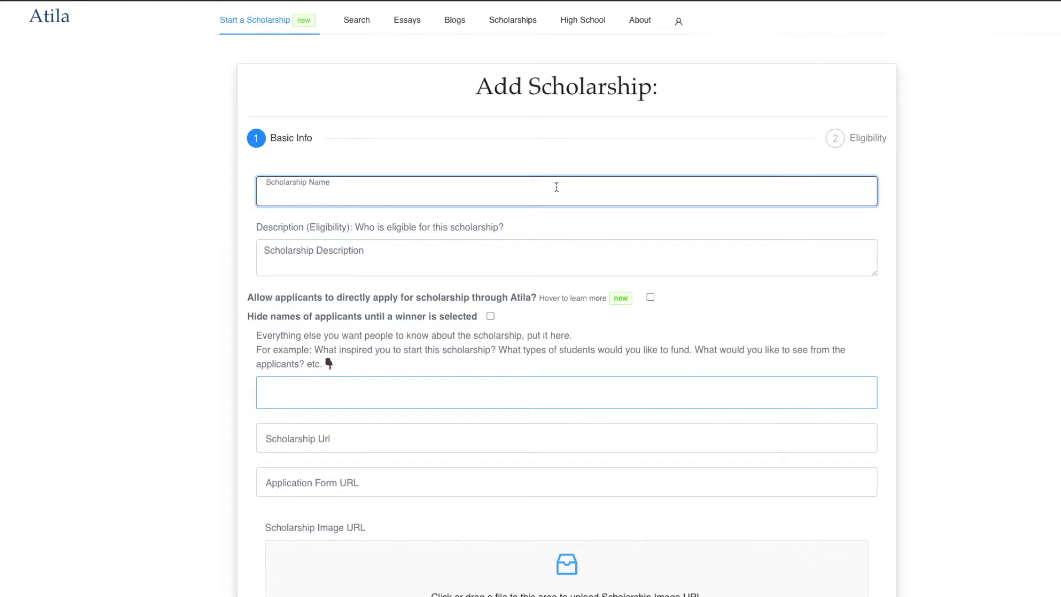
{"action": "type", "text": "Scott's Tots Scholarship"}
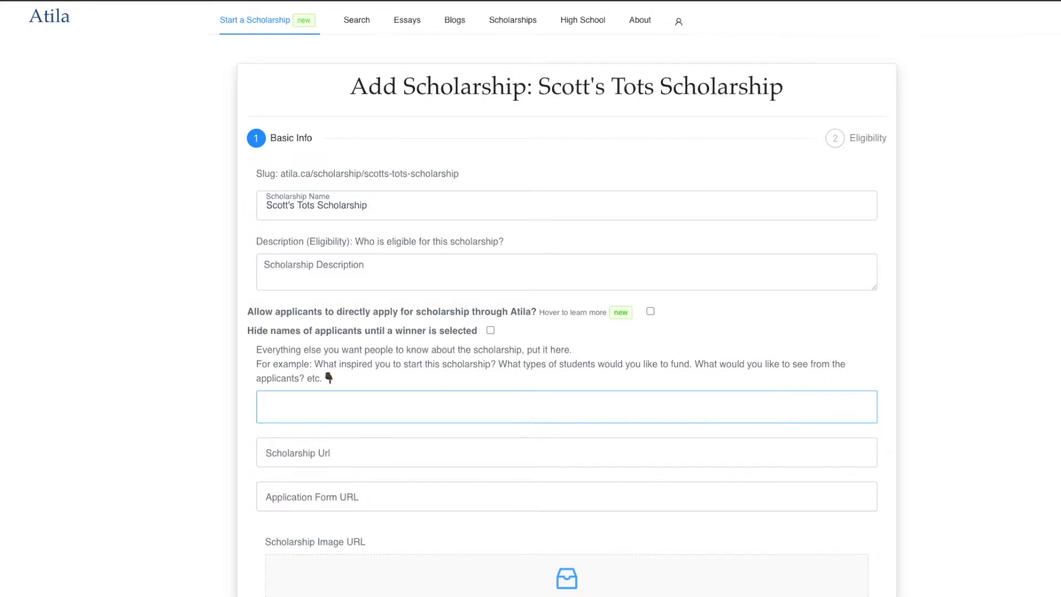
{"action": "left_click", "coordinate": [286, 273]}
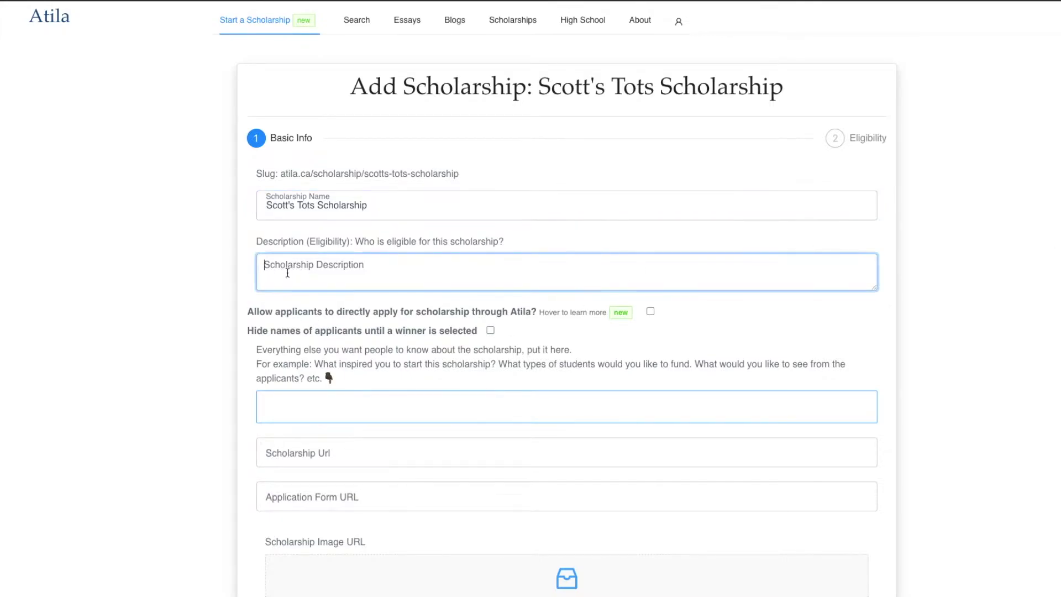
{"action": "type", "text": "Any student in Canada who watches the office or is at least willing to spend a couple minutes Googling the office to answer a couple questions about why people like The Office so much."}
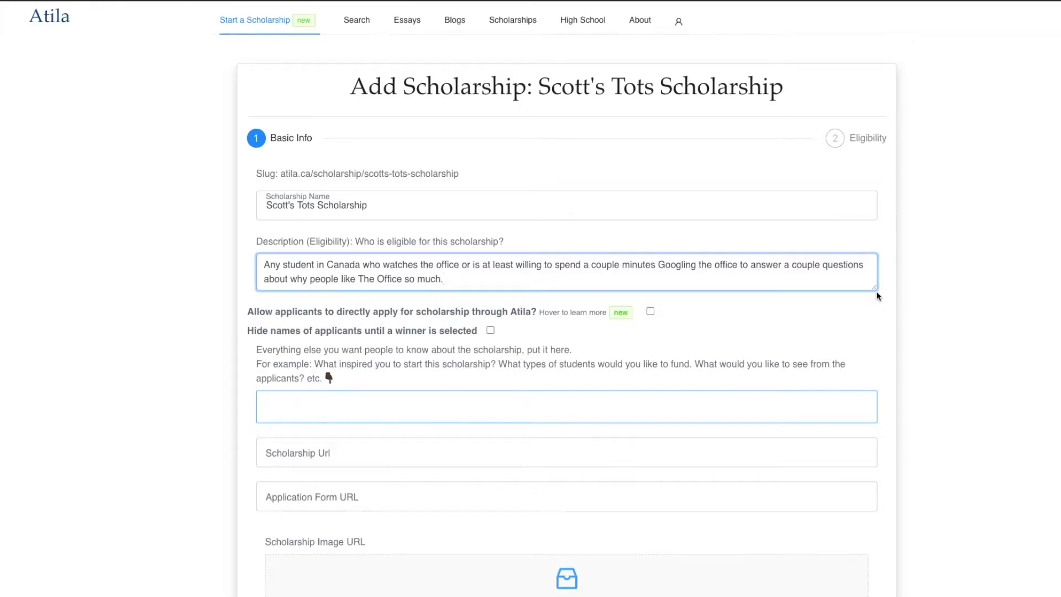
{"action": "left_click", "coordinate": [879, 294]}
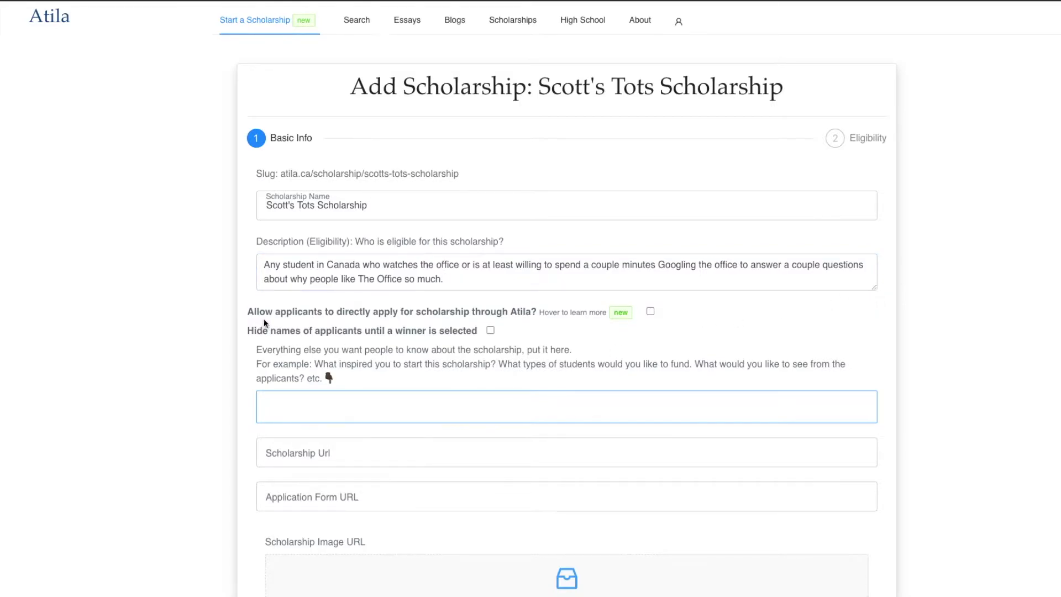
{"action": "mouse_move", "coordinate": [266, 318]}
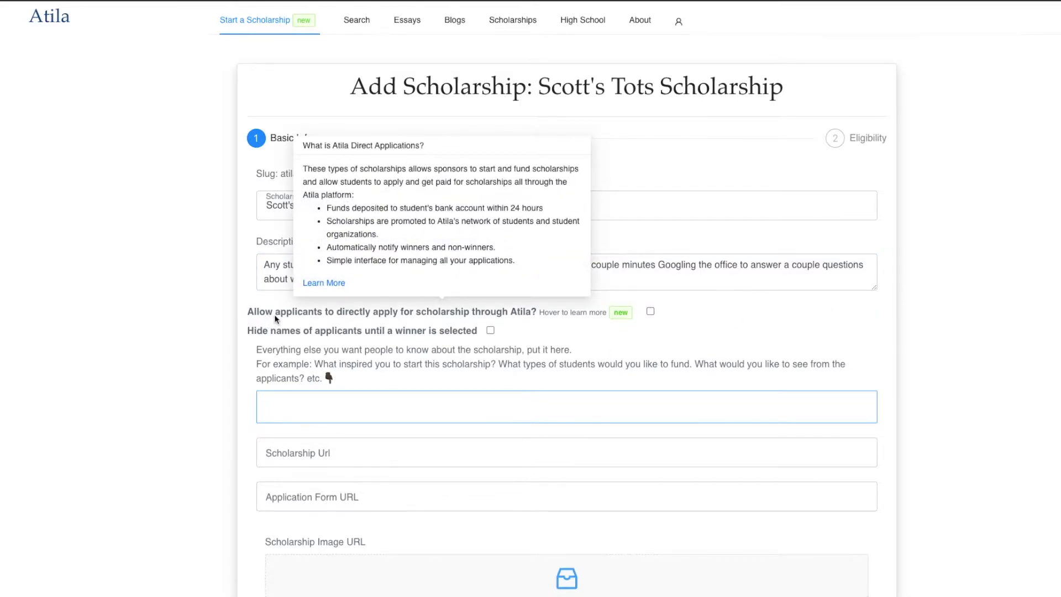
{"action": "left_click", "coordinate": [650, 313]}
{"action": "scroll", "coordinate": [171, 404], "scroll_direction": "down", "scroll_amount": 2}
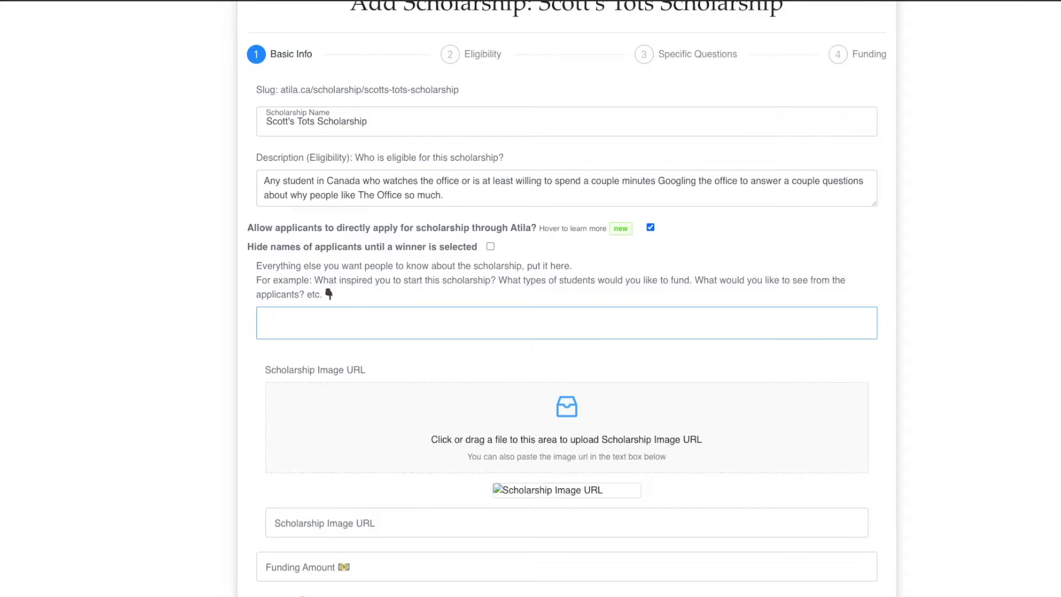
Paste the three-paragraph Scott's Tots story into the additional-details editor
{"action": "left_click", "coordinate": [578, 326]}
{"action": "type", "text": "Inspired by this classic episode: https://en.wikipedia.org/wiki/Scott%27s_Tots  I just--I fell in love with these kids. And I didn't want to see them fall victim to the system. So I made 'em a promise. I told them if they graduated from high school, I would pay for their college education. I have made some empty promises in my life but, hands down that was the most generous  See: I just--I fell in love with these kids. And I didn't want to see them fall victim to the system. So I made 'em a promise. I told them if they graduated from high school, I would pay for their college education. I have made some empty promises in my life but, hands down that was the most generous."}
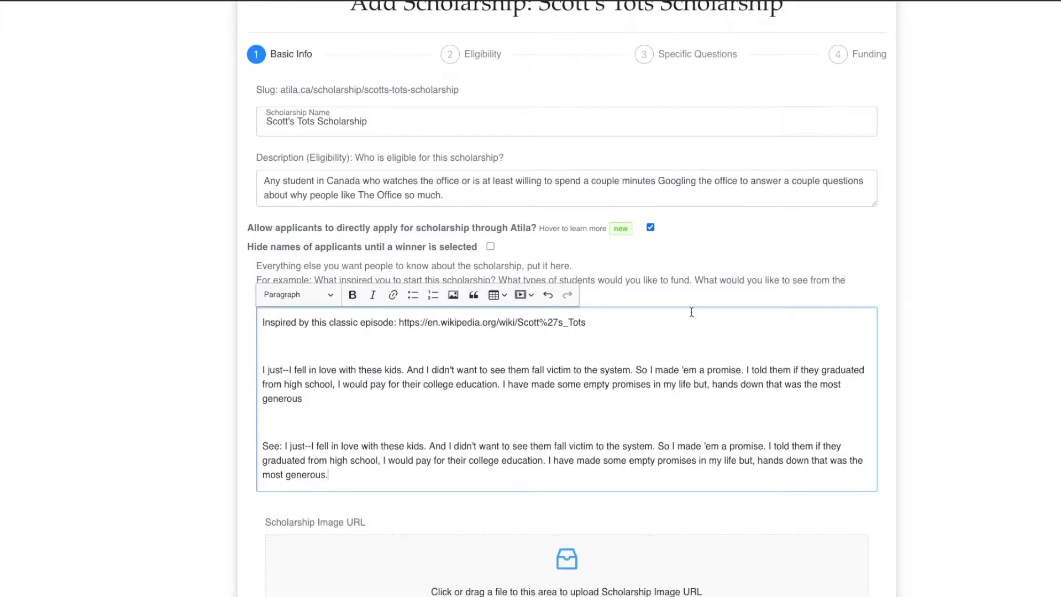
{"action": "key", "text": "shift+Home"}
{"action": "key", "text": "ctrl+k"}
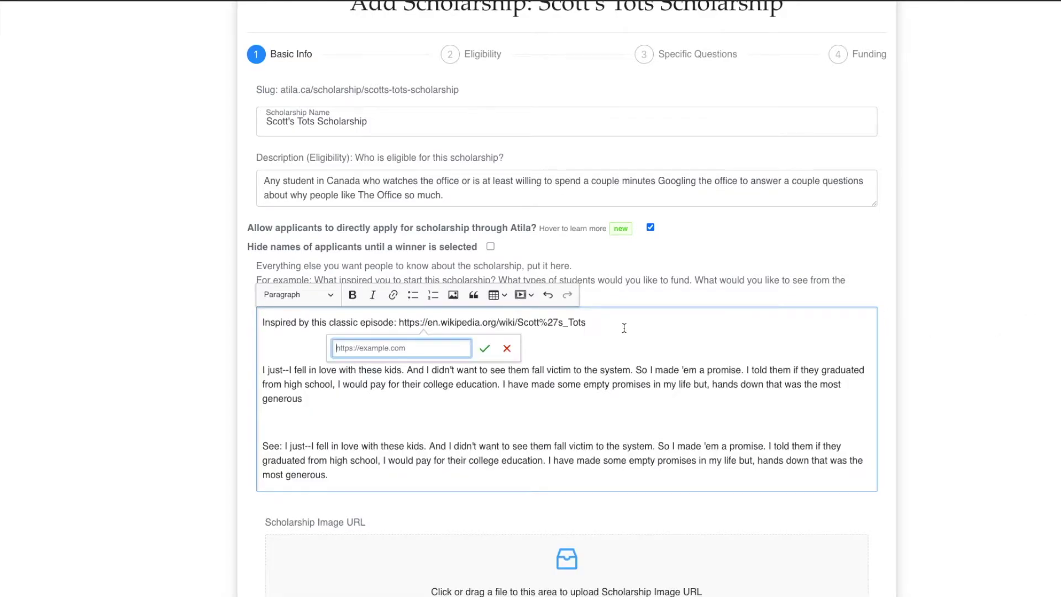
{"action": "key", "text": "ctrl+v"}
{"action": "key", "text": "ctrl+z"}
{"action": "left_click", "coordinate": [478, 326]}
{"action": "triple_click", "coordinate": [479, 324]}
{"action": "left_click", "coordinate": [390, 324]}
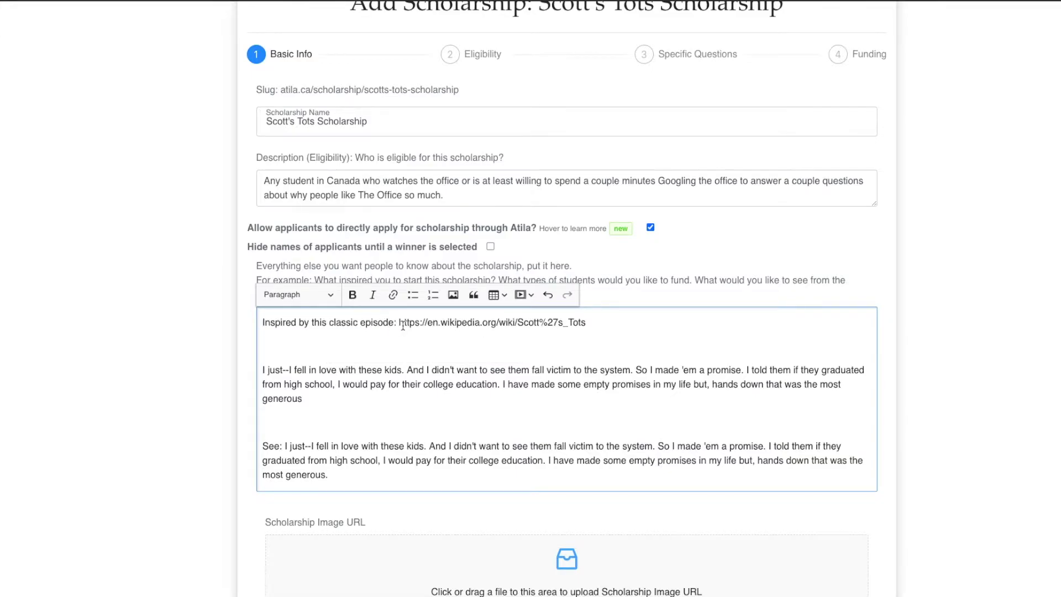
Make the Wikipedia address in the first line a clickable link to the episode
{"action": "left_click", "coordinate": [400, 327]}
{"action": "key", "text": "shift+End"}
{"action": "key", "text": "ctrl+c"}
{"action": "key", "text": "ctrl+k"}
{"action": "key", "text": "ctrl+v"}
{"action": "key", "text": "Return"}
{"action": "left_click", "coordinate": [339, 370]}
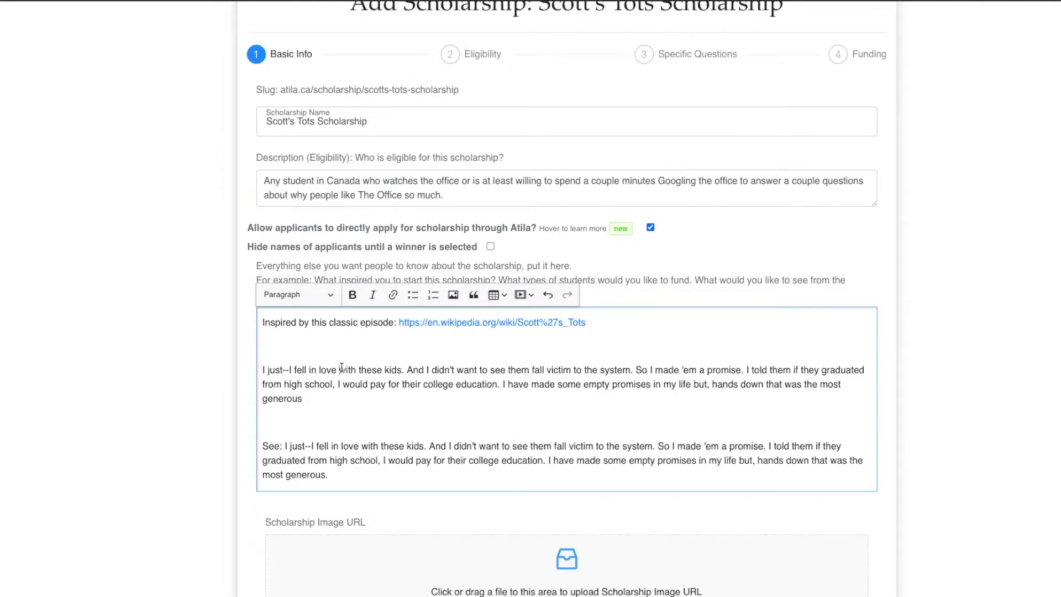
{"action": "scroll", "coordinate": [528, 437], "scroll_direction": "down", "scroll_amount": 3}
{"action": "scroll", "coordinate": [931, 307], "scroll_direction": "down", "scroll_amount": 1}
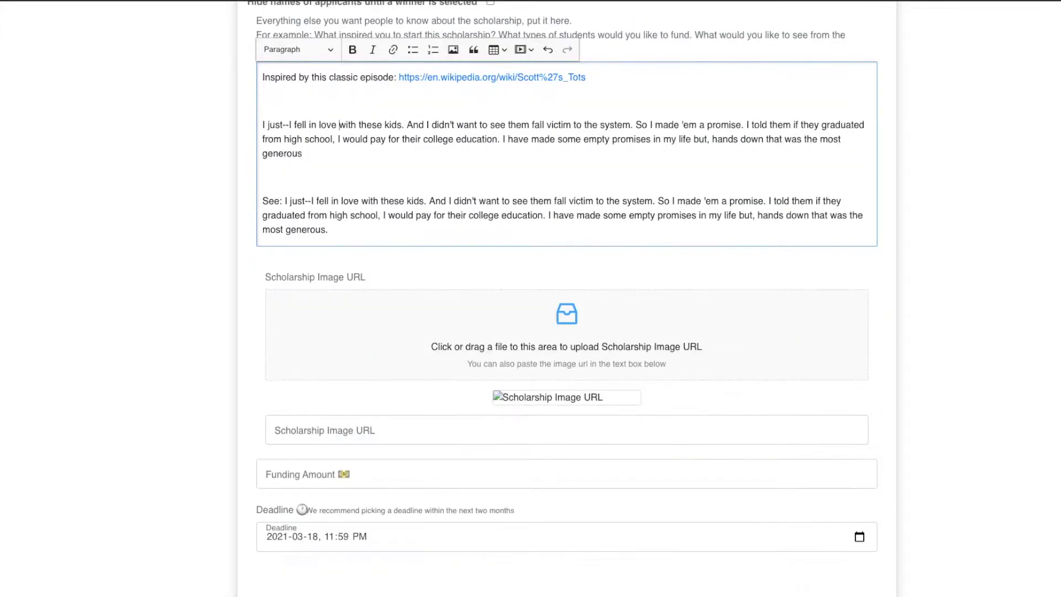
Upload the GIF as the scholarship's image
{"action": "left_click", "coordinate": [931, 308]}
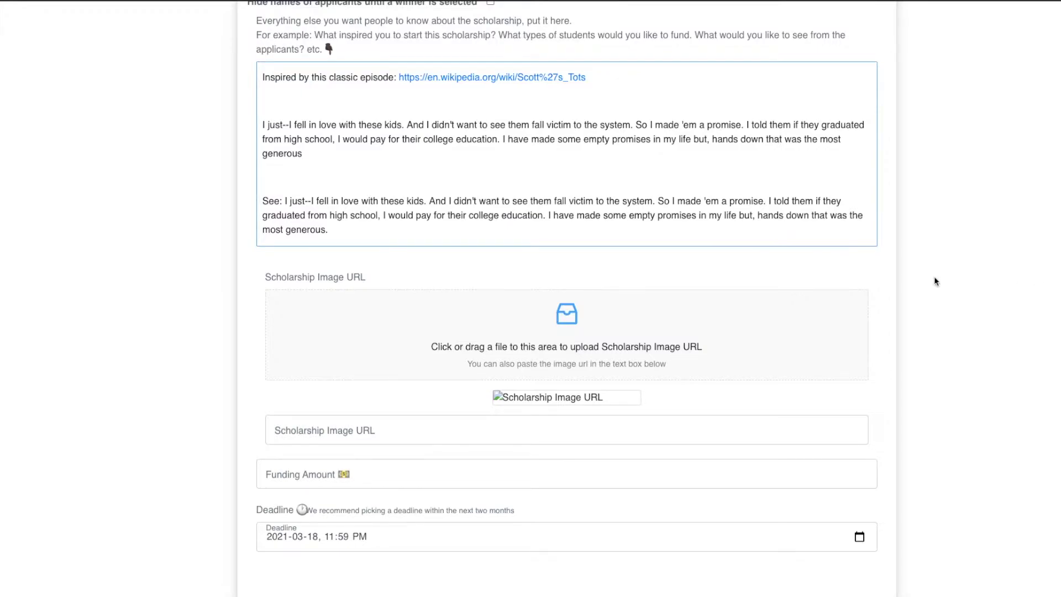
{"action": "left_click_drag", "start_coordinate": [935, 249], "coordinate": [669, 316]}
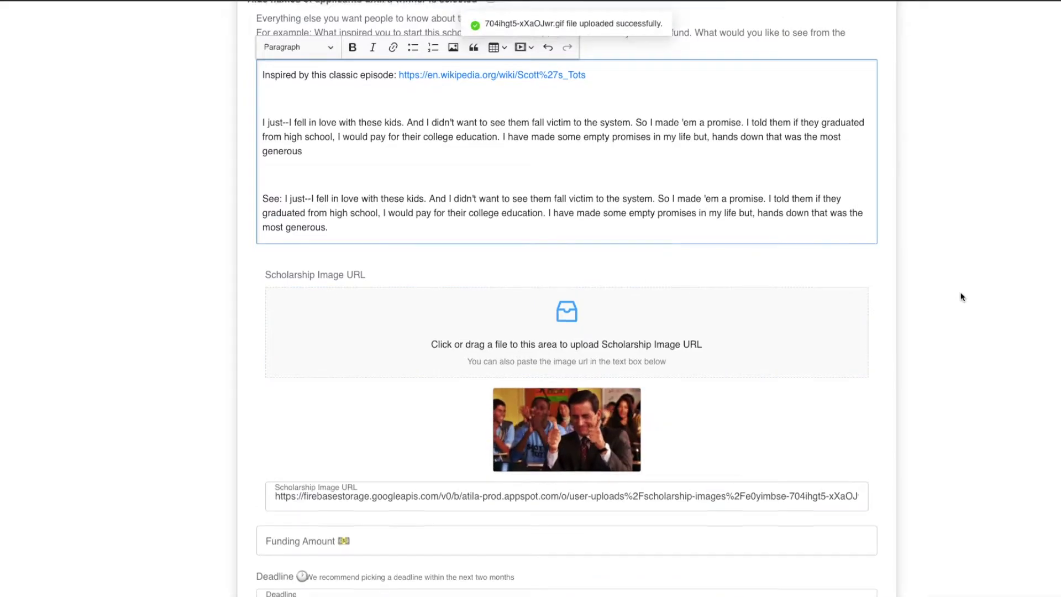
{"action": "scroll", "coordinate": [965, 299], "scroll_direction": "down", "scroll_amount": 1}
{"action": "scroll", "coordinate": [964, 302], "scroll_direction": "down", "scroll_amount": 2}
Set the funding amount to 500, save the basic info, and go to Eligibility
{"action": "left_click", "coordinate": [611, 397]}
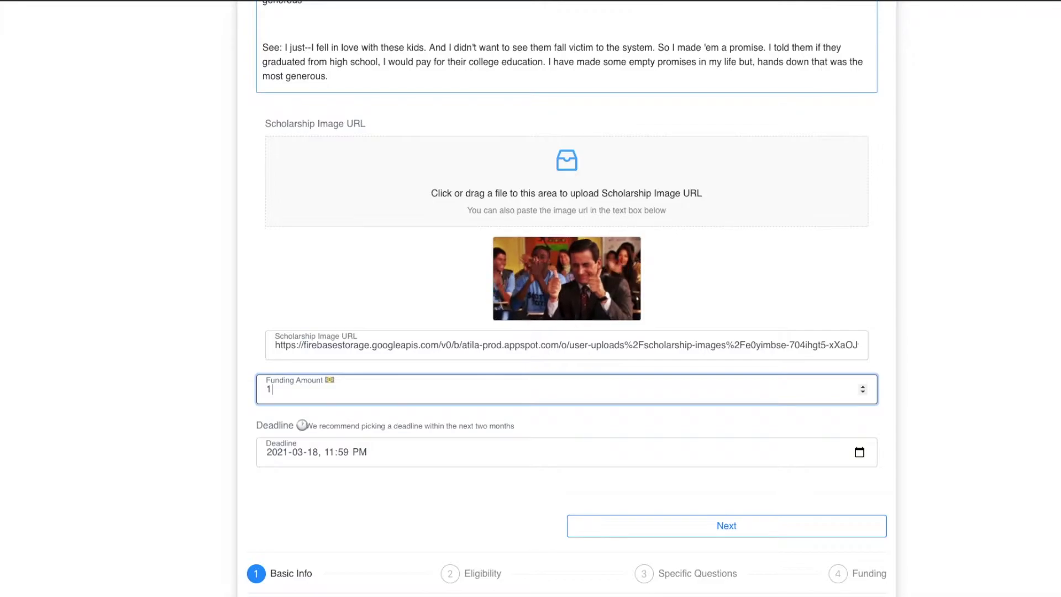
{"action": "type", "text": "500"}
{"action": "scroll", "coordinate": [605, 399], "scroll_direction": "down", "scroll_amount": 1}
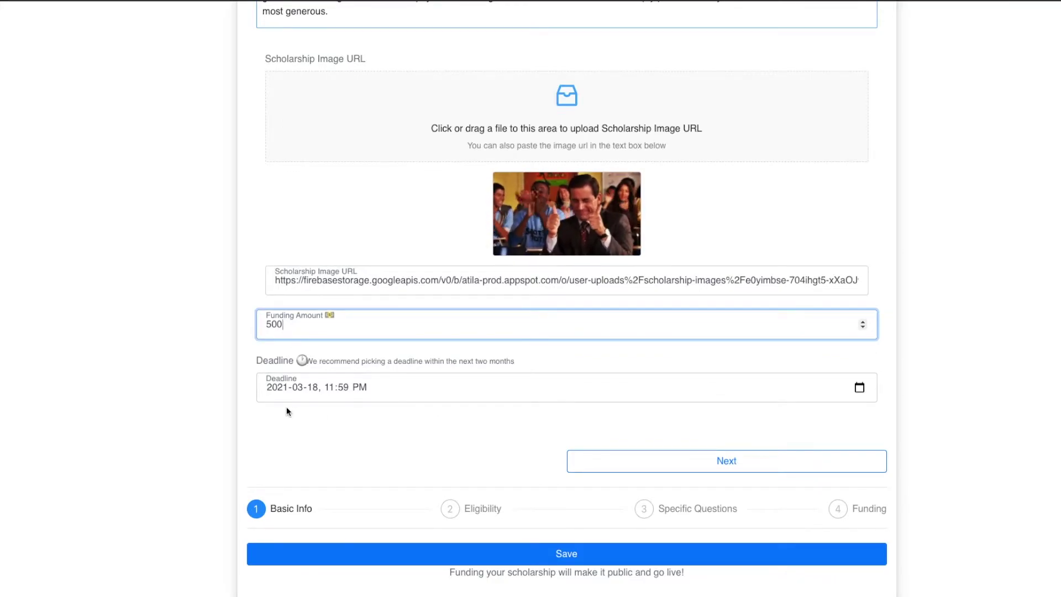
{"action": "scroll", "coordinate": [240, 416], "scroll_direction": "down", "scroll_amount": 2}
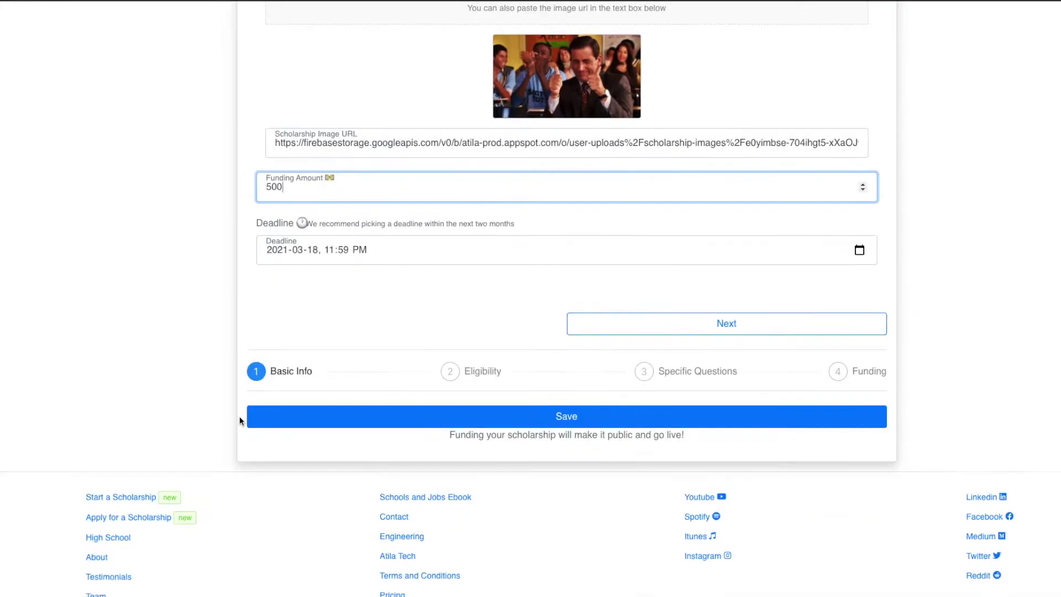
{"action": "left_click", "coordinate": [318, 422]}
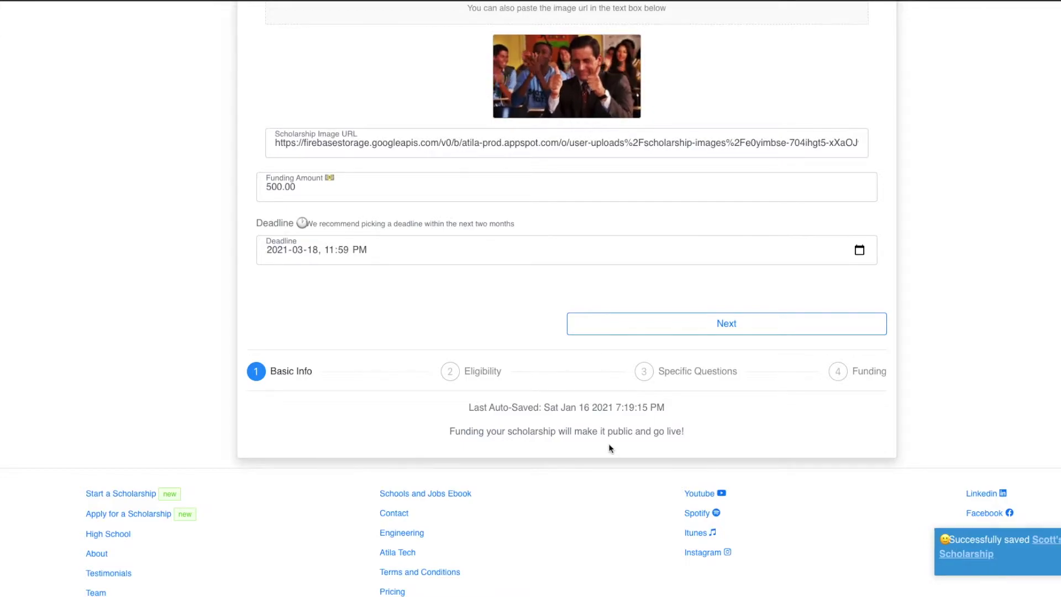
{"action": "left_click", "coordinate": [485, 376]}
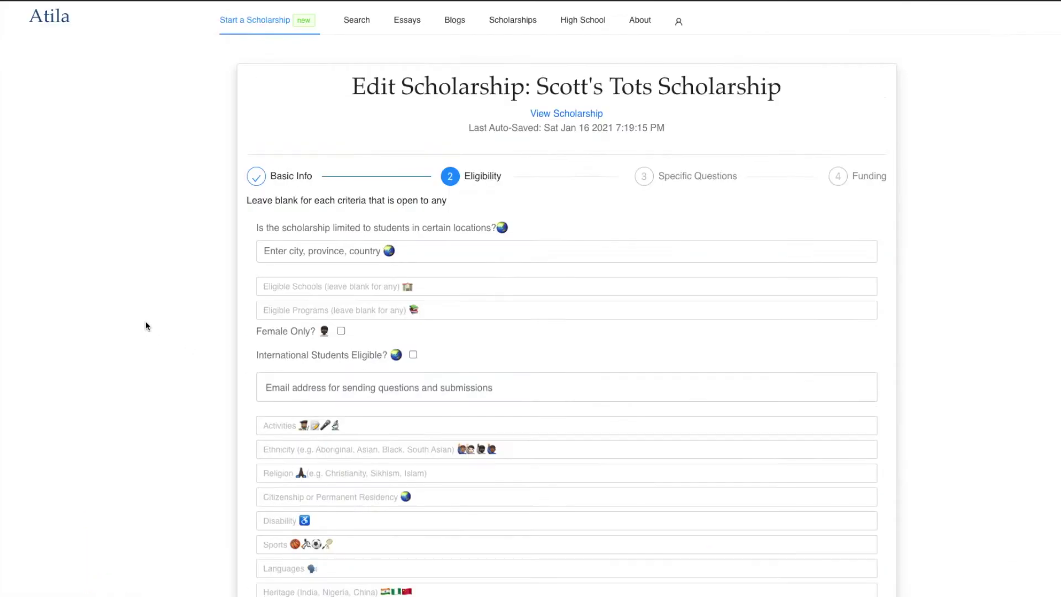
Set Canada as the eligible location
{"action": "left_click", "coordinate": [313, 258]}
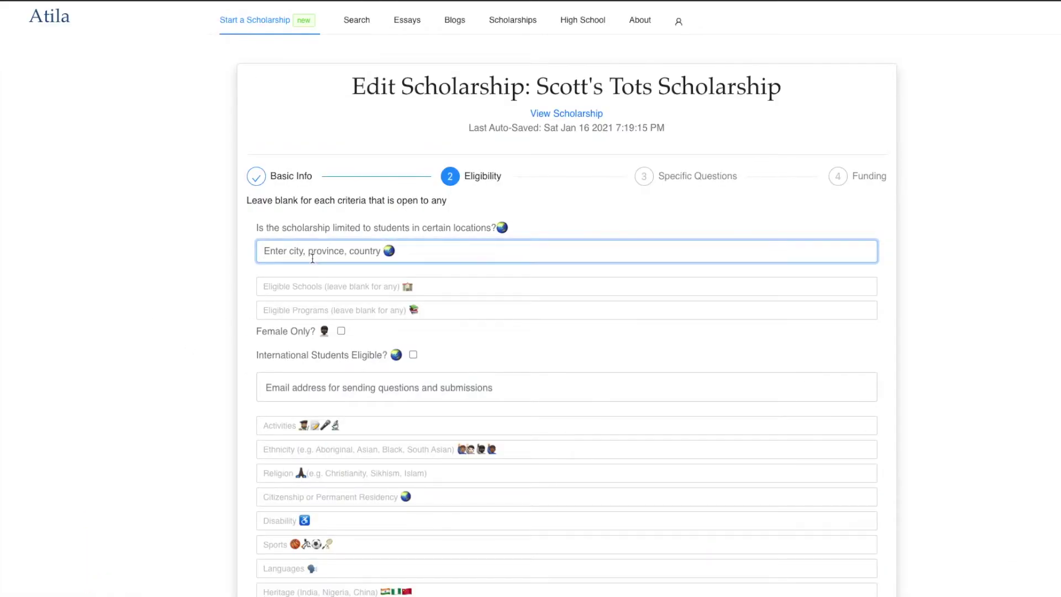
{"action": "type", "text": "canada"}
{"action": "left_click", "coordinate": [293, 270]}
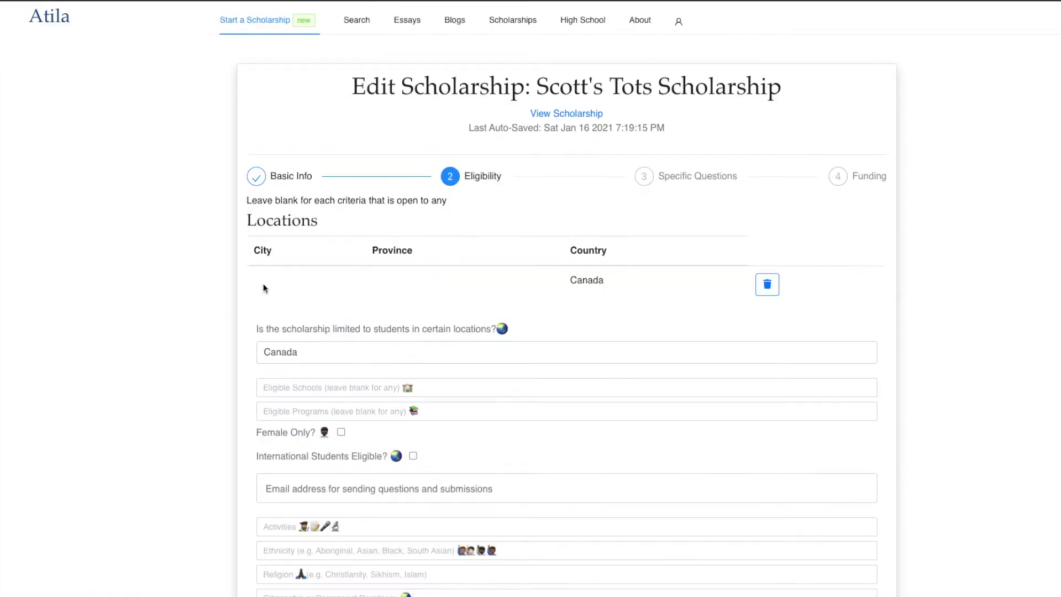
{"action": "scroll", "coordinate": [225, 318], "scroll_direction": "down", "scroll_amount": 4}
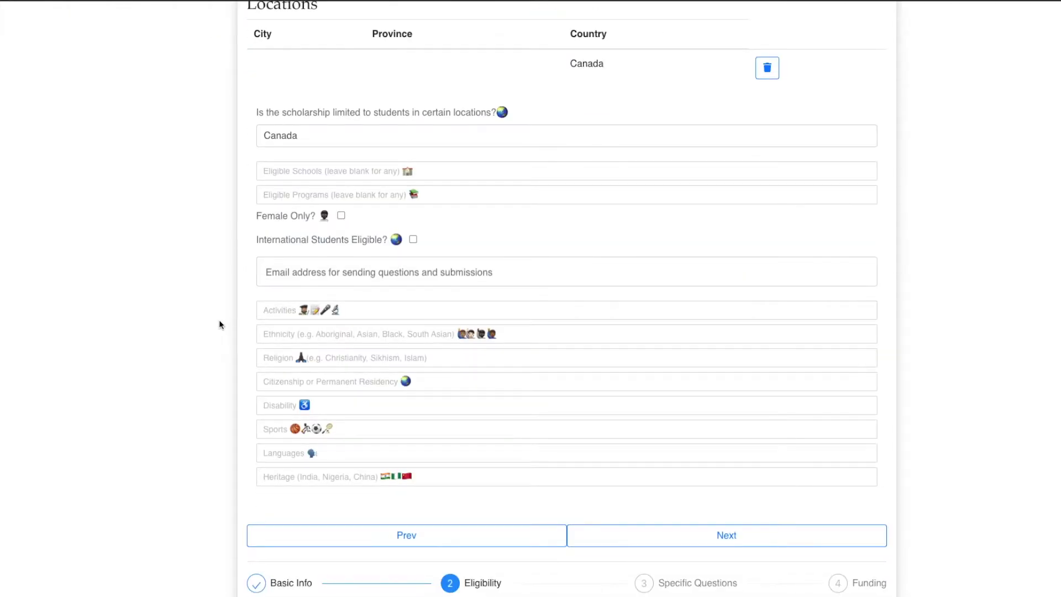
Add Accounting and Business as eligible programs and continue to Specific Questions
{"action": "left_click", "coordinate": [290, 199]}
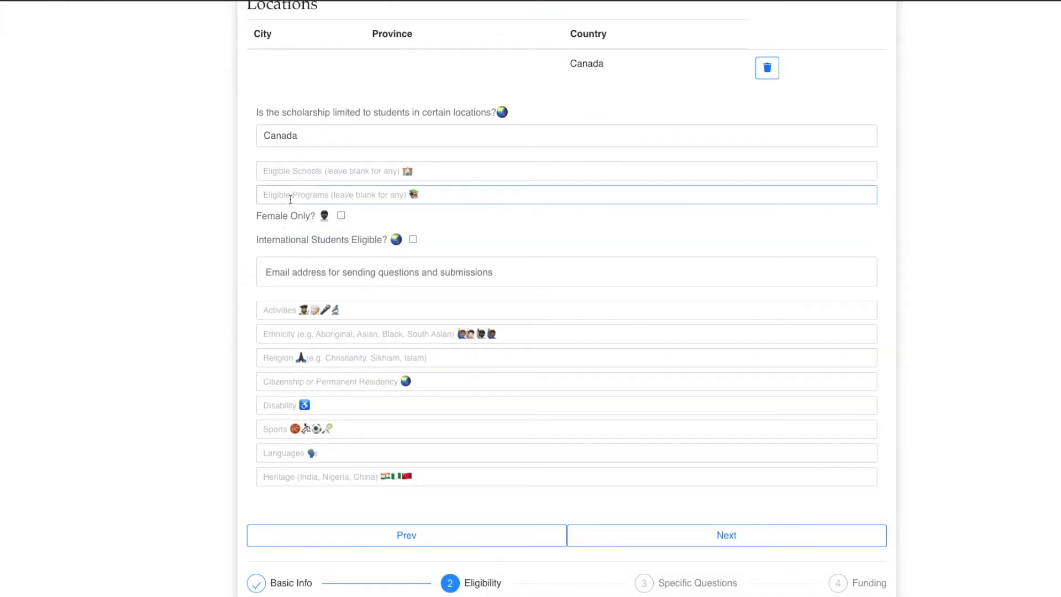
{"action": "left_click", "coordinate": [299, 219]}
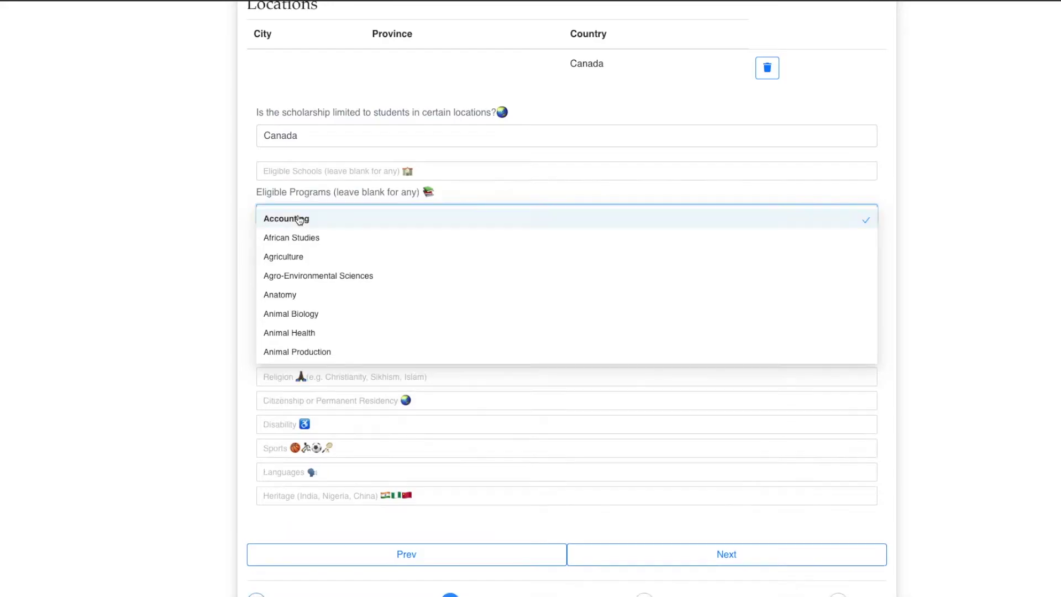
{"action": "left_click", "coordinate": [412, 173]}
{"action": "left_click", "coordinate": [922, 163]}
{"action": "left_click", "coordinate": [514, 215]}
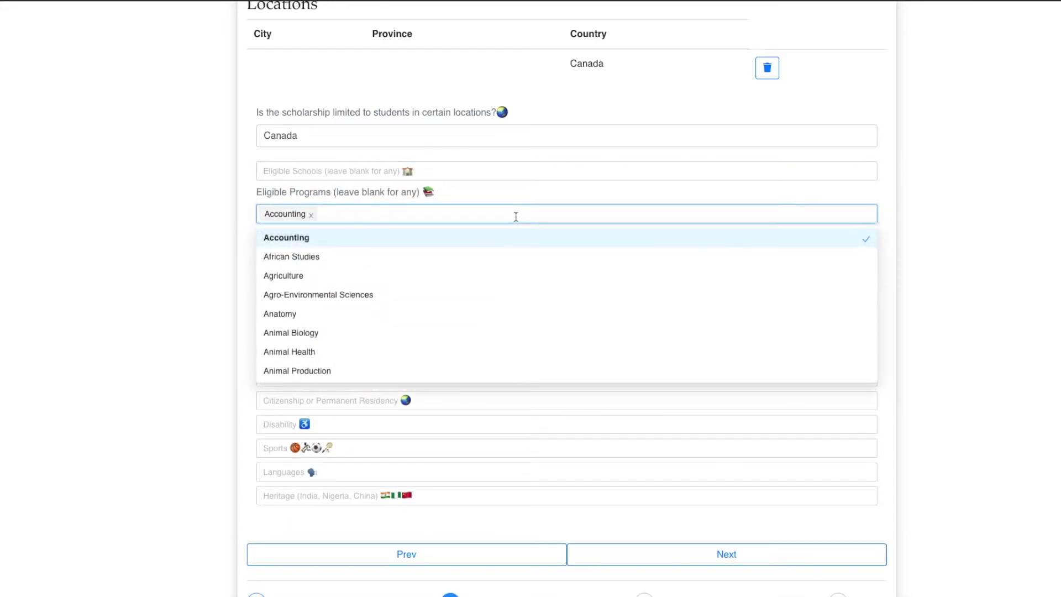
{"action": "type", "text": "busine"}
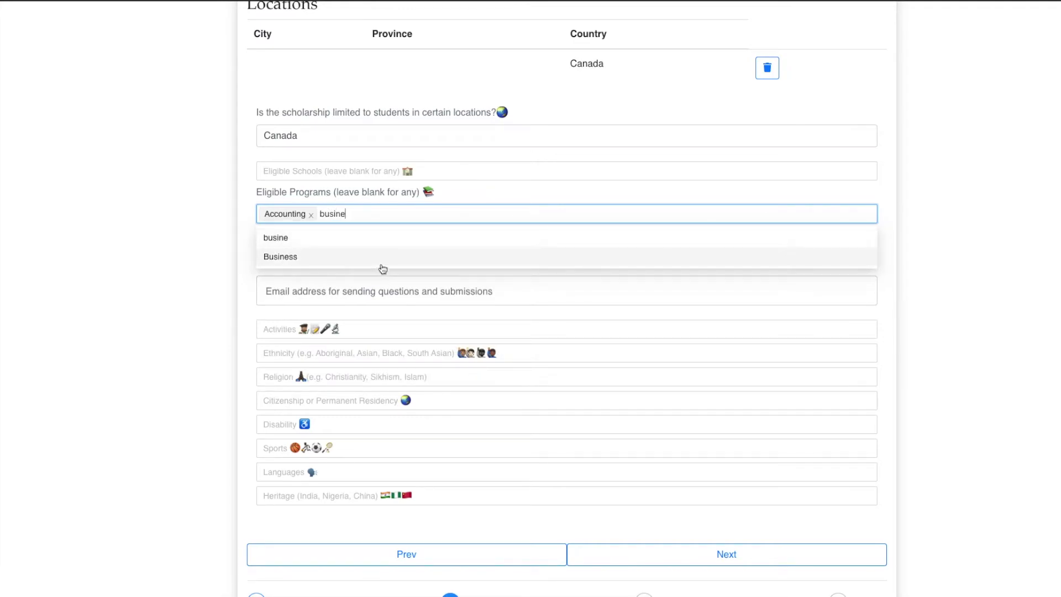
{"action": "left_click", "coordinate": [385, 262]}
{"action": "left_click", "coordinate": [147, 277]}
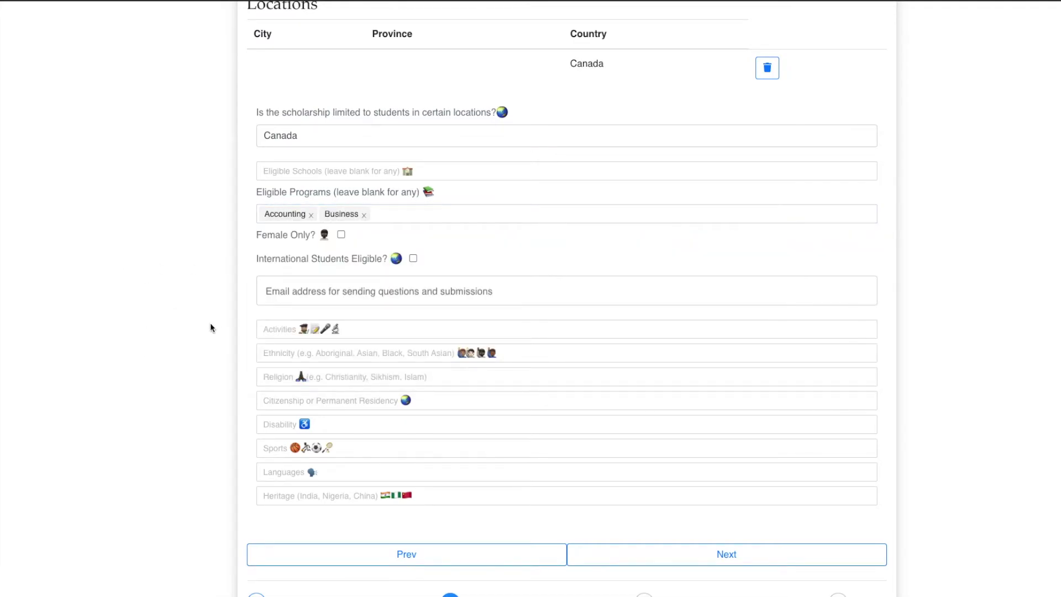
{"action": "scroll", "coordinate": [202, 328], "scroll_direction": "down", "scroll_amount": 2}
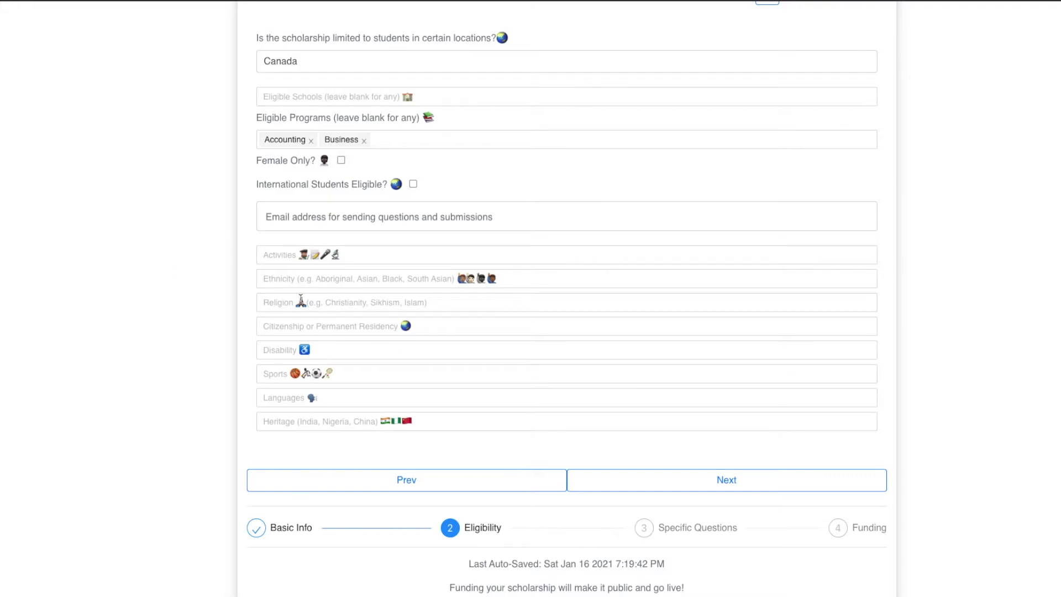
{"action": "left_click", "coordinate": [275, 394]}
{"action": "left_click", "coordinate": [740, 484]}
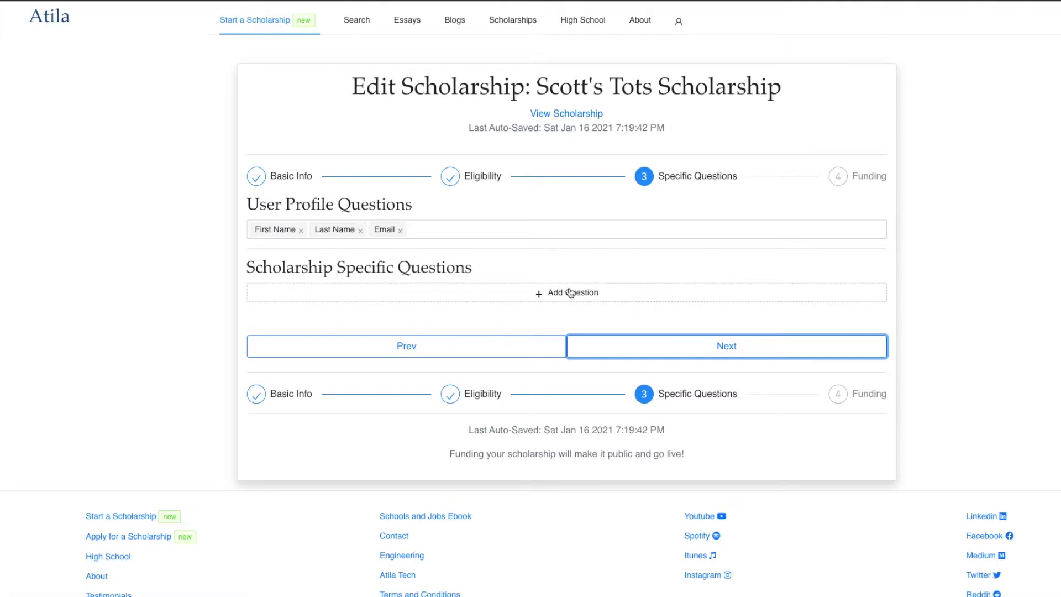
Require applicants' Major and add the long-answer question 'Why do you deserve this scholarship?'
{"action": "left_click", "coordinate": [553, 236]}
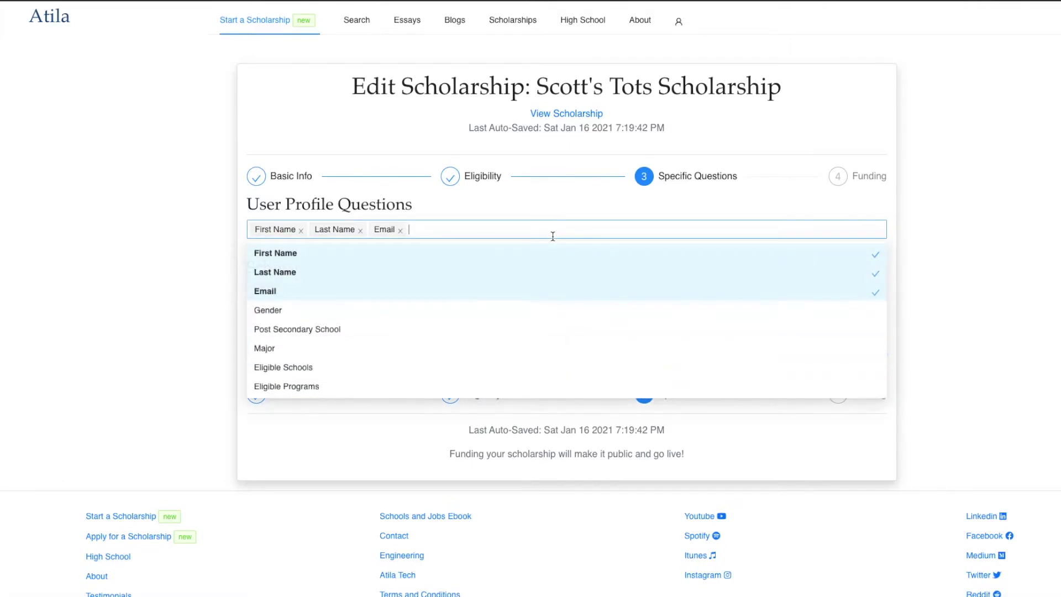
{"action": "left_click", "coordinate": [299, 347]}
{"action": "left_click", "coordinate": [216, 344]}
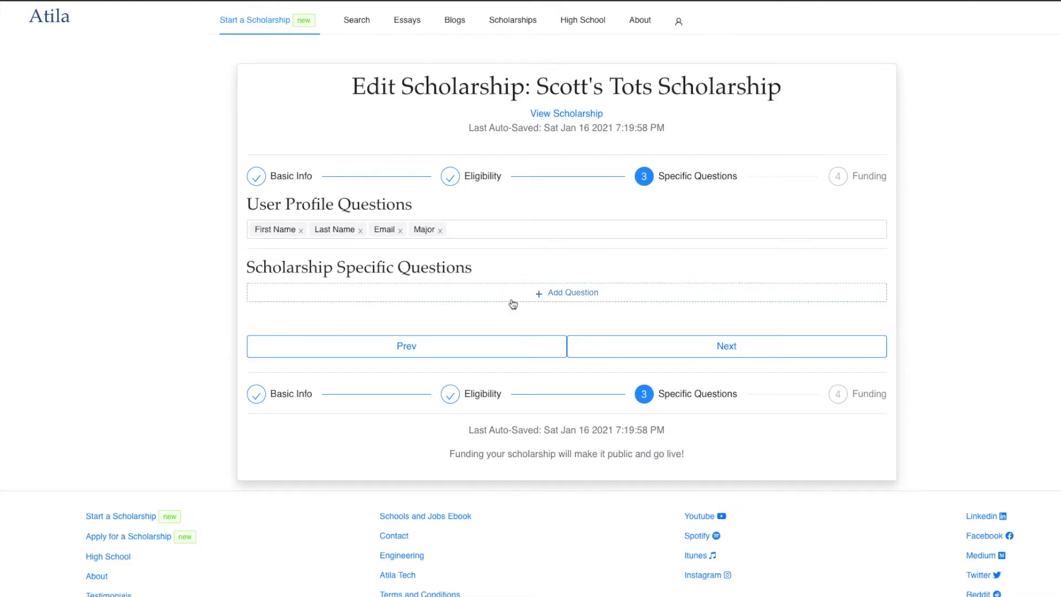
{"action": "left_click", "coordinate": [515, 297]}
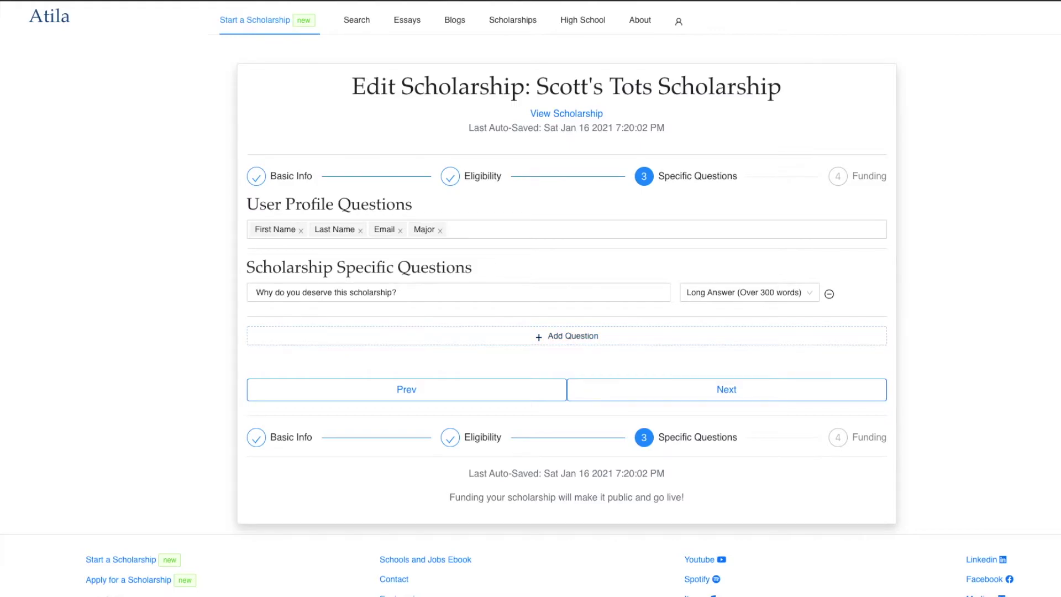
Change the first question to favourite Office character as a short answer
{"action": "left_click", "coordinate": [580, 292]}
{"action": "key", "text": "ctrl+a"}
{"action": "type", "text": "What is your favourite character from the office?"}
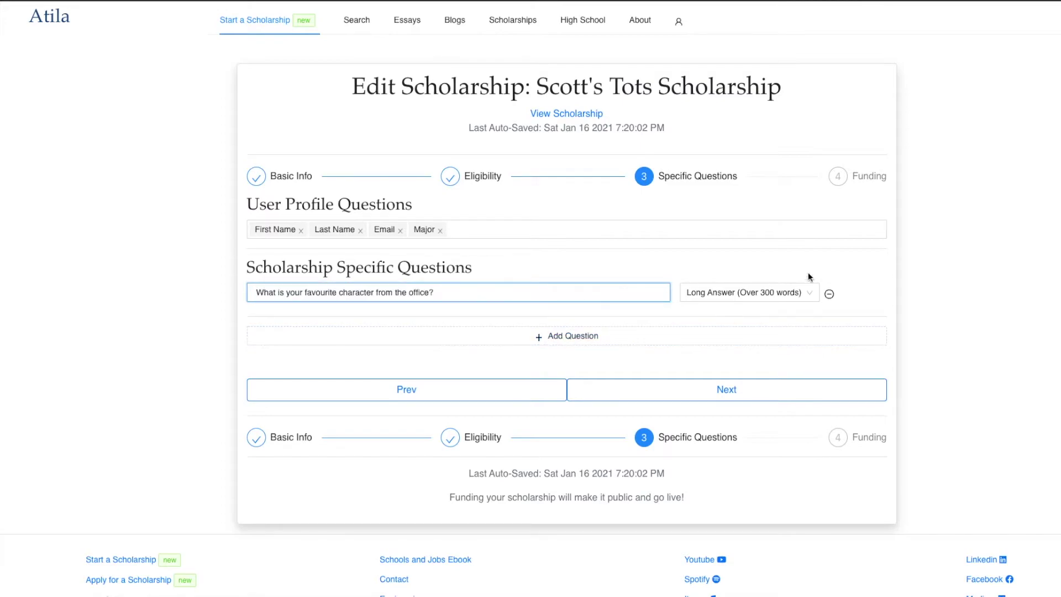
{"action": "left_click", "coordinate": [794, 293]}
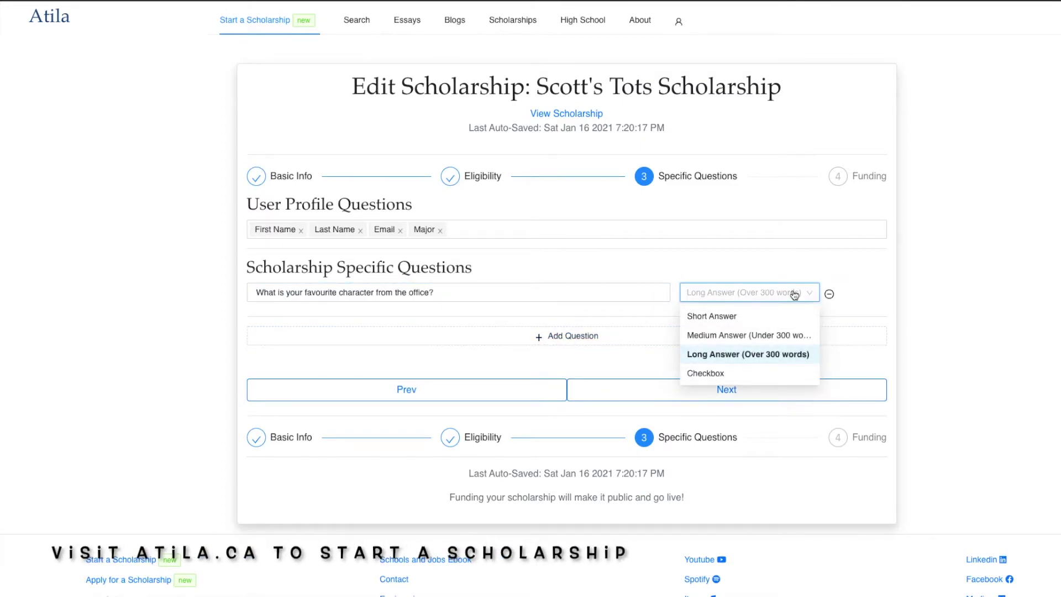
{"action": "left_click", "coordinate": [737, 320]}
Add a second question, 'What is your favourite The Office Quote?', as a medium answer
{"action": "left_click", "coordinate": [606, 335]}
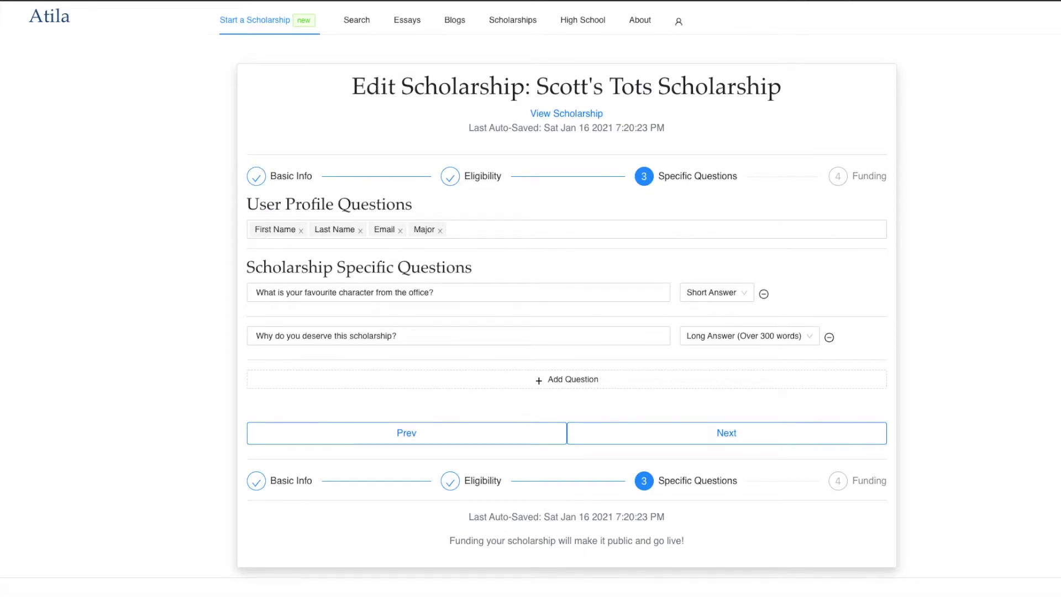
{"action": "triple_click", "coordinate": [442, 338]}
{"action": "type", "text": "What is your favourite The Office Quote?"}
{"action": "left_click", "coordinate": [762, 340]}
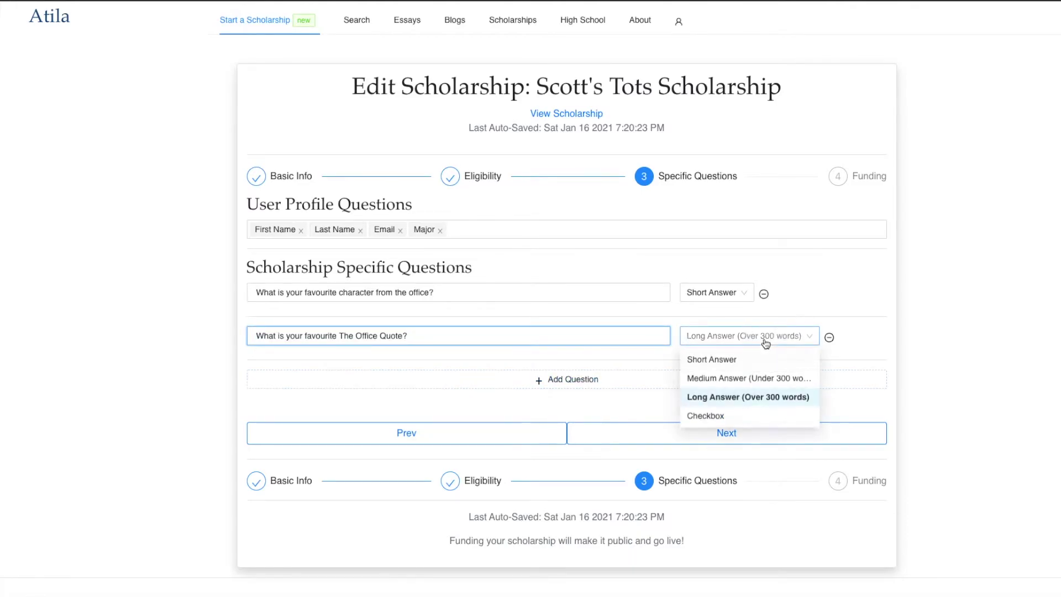
{"action": "left_click", "coordinate": [744, 380]}
{"action": "scroll", "coordinate": [908, 363], "scroll_direction": "down", "scroll_amount": 2}
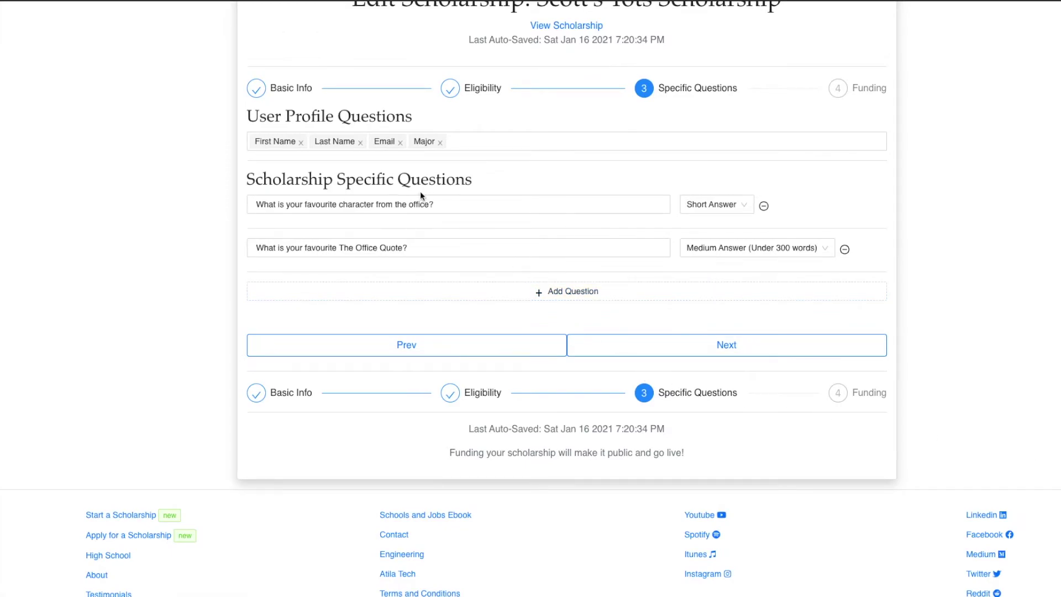
Add a third question on why The Office is popular, kept as a long answer
{"action": "left_click", "coordinate": [393, 287]}
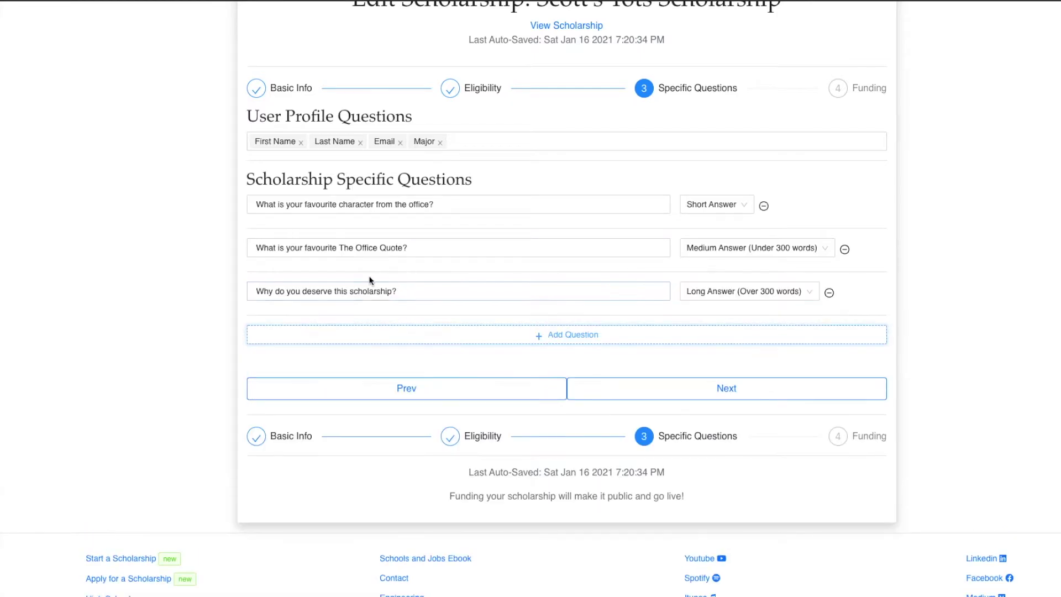
{"action": "triple_click", "coordinate": [374, 287]}
{"action": "left_click", "coordinate": [763, 294]}
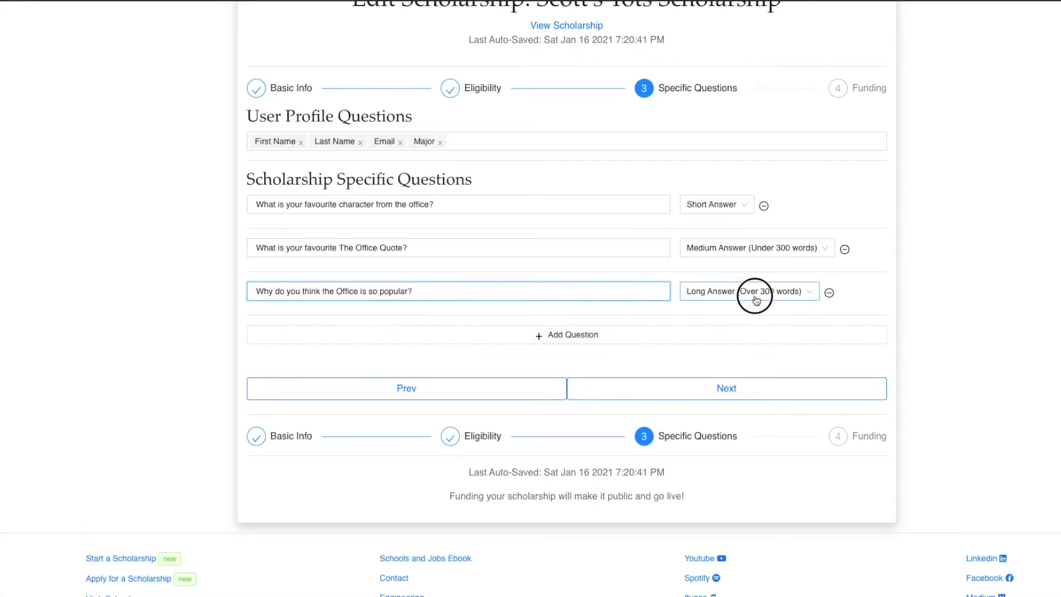
{"action": "left_click", "coordinate": [726, 355]}
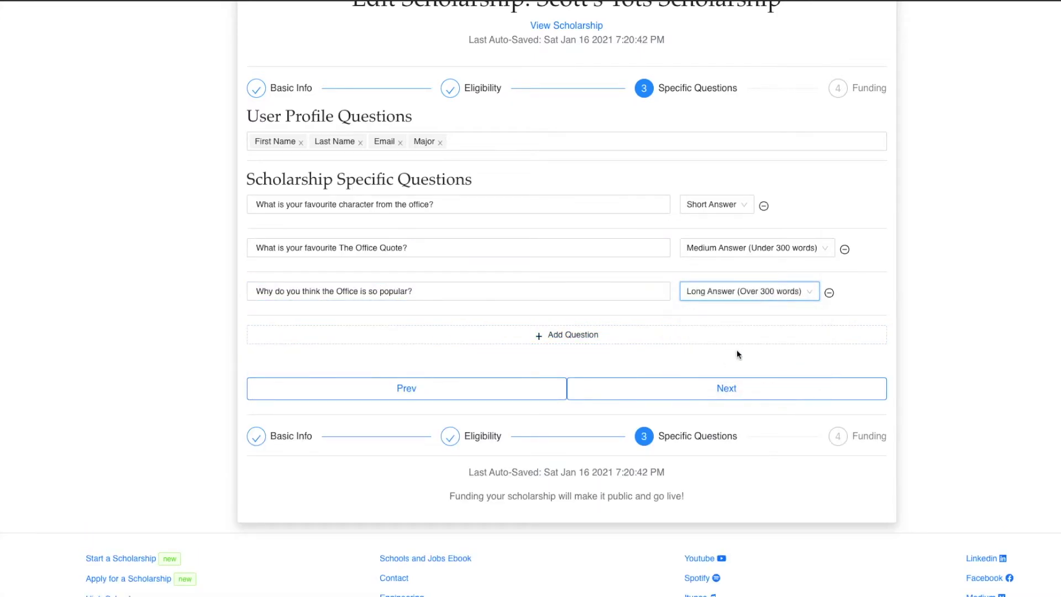
{"action": "left_click", "coordinate": [942, 298]}
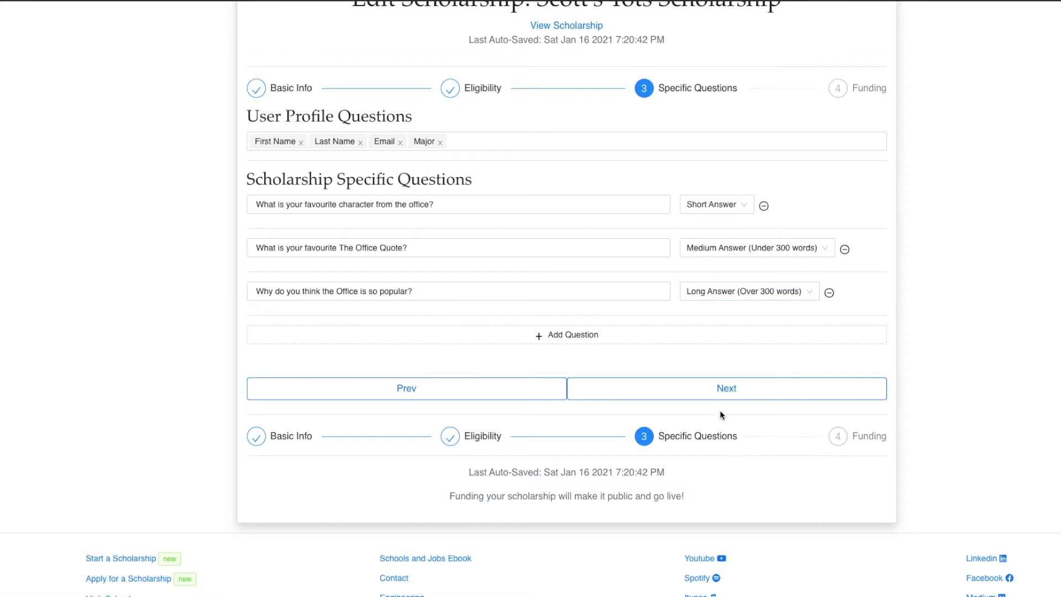
On the Funding step, enter the test card number, 12/21 expiry, CVC and postal code
{"action": "left_click", "coordinate": [724, 389]}
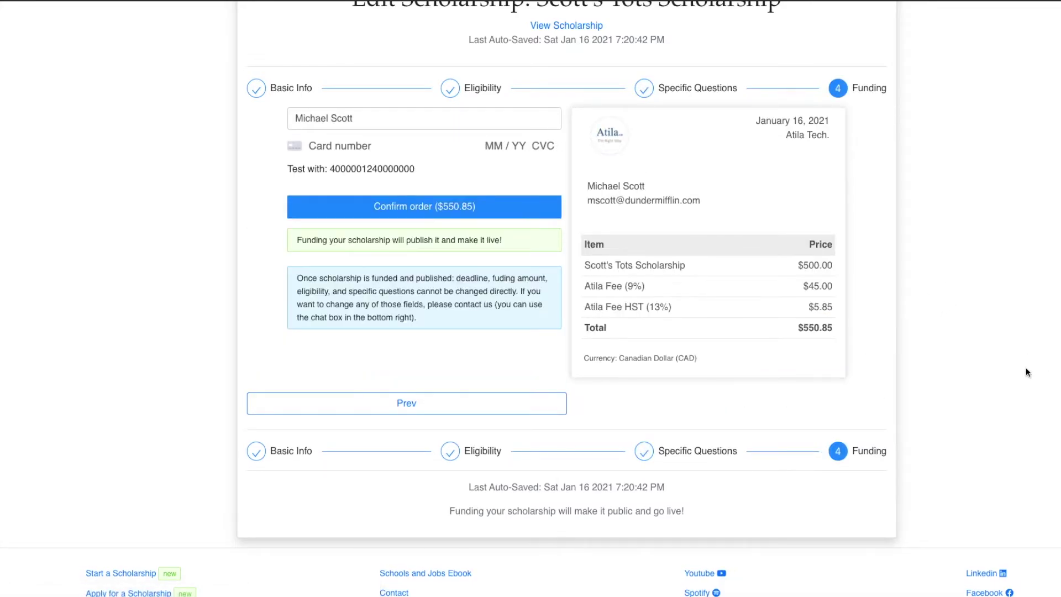
{"action": "scroll", "coordinate": [995, 379], "scroll_direction": "up", "scroll_amount": 2}
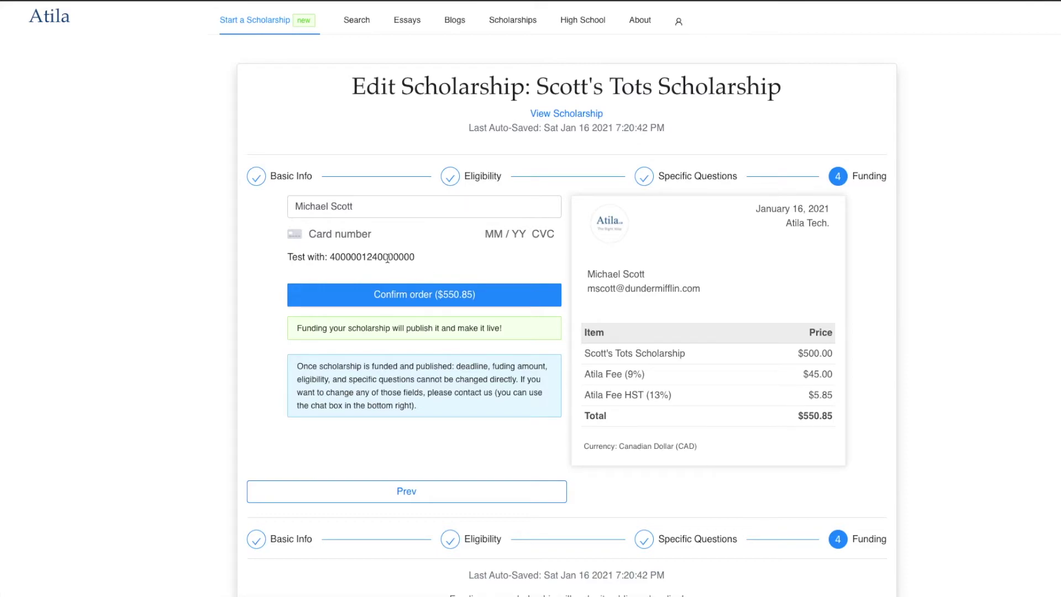
{"action": "double_click", "coordinate": [369, 256]}
{"action": "key", "text": "ctrl+c"}
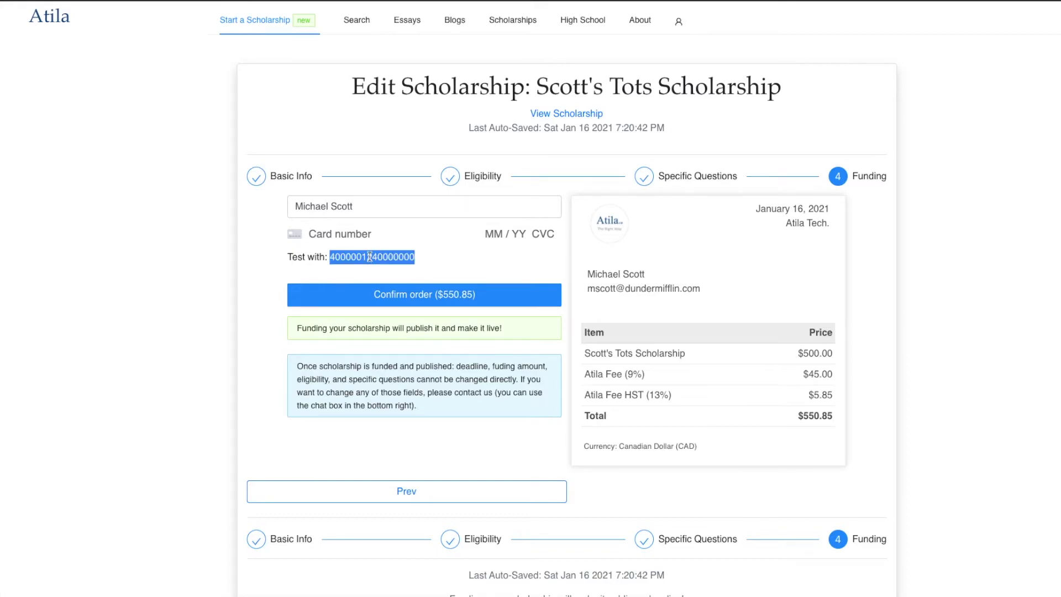
{"action": "left_click", "coordinate": [359, 232]}
{"action": "key", "text": "ctrl+v"}
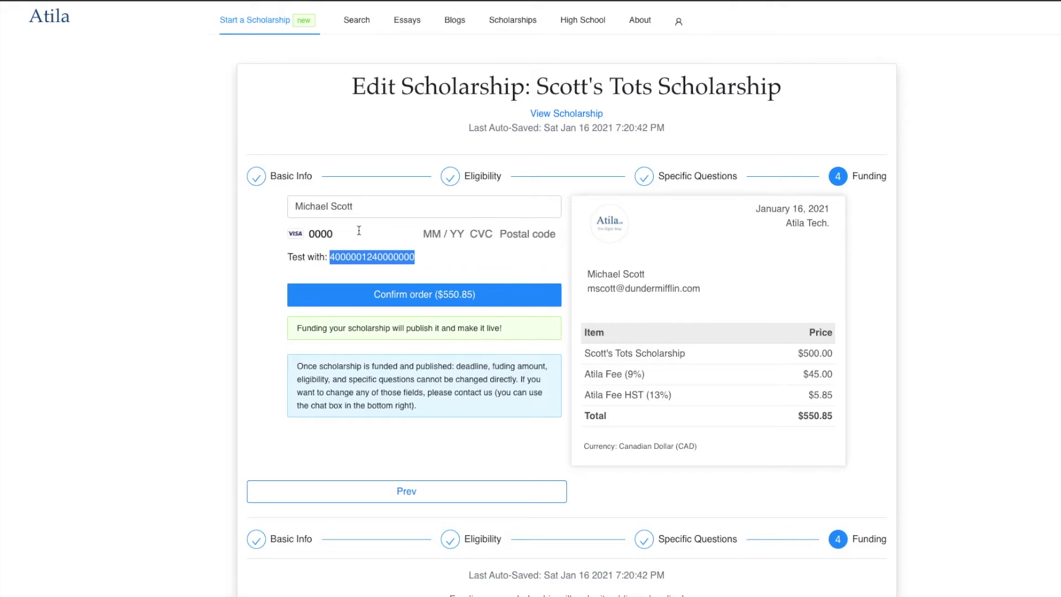
{"action": "type", "text": "12 / 21 212 "}
{"action": "type", "text": "212 121"}
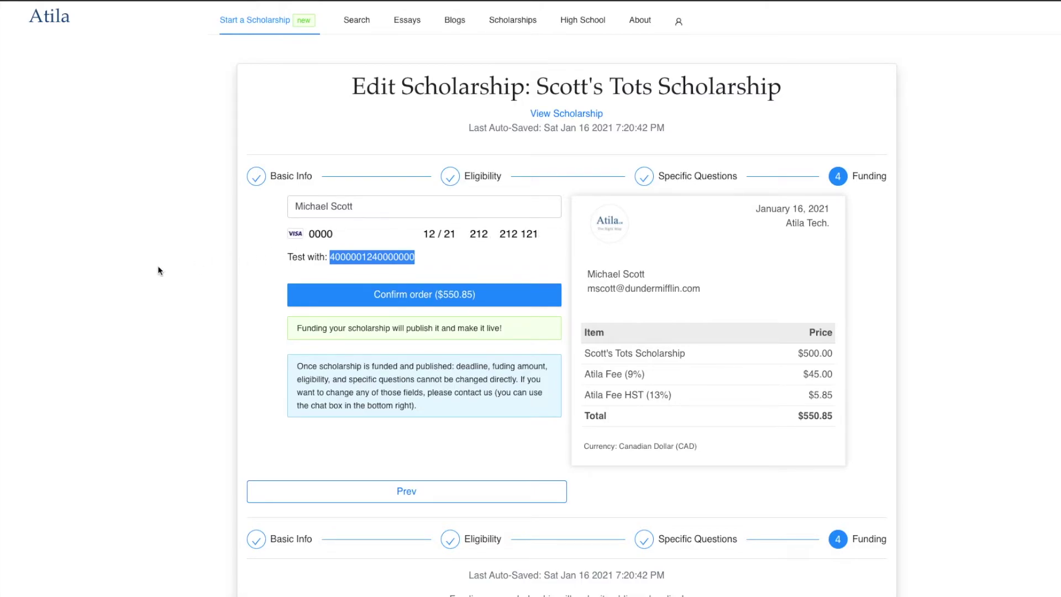
{"action": "left_click", "coordinate": [159, 271]}
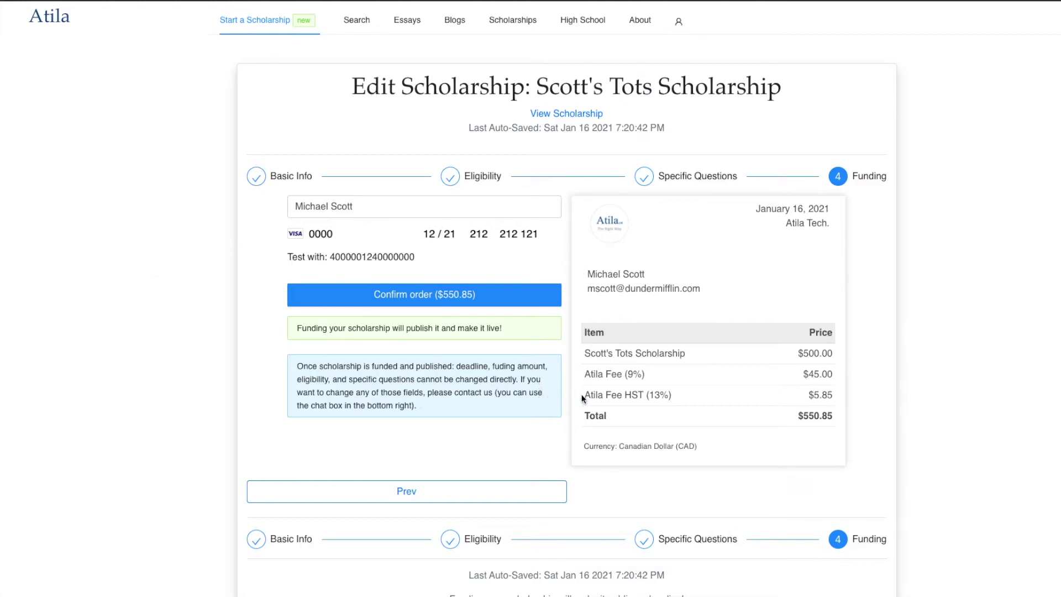
{"action": "scroll", "coordinate": [197, 338], "scroll_direction": "down", "scroll_amount": 1}
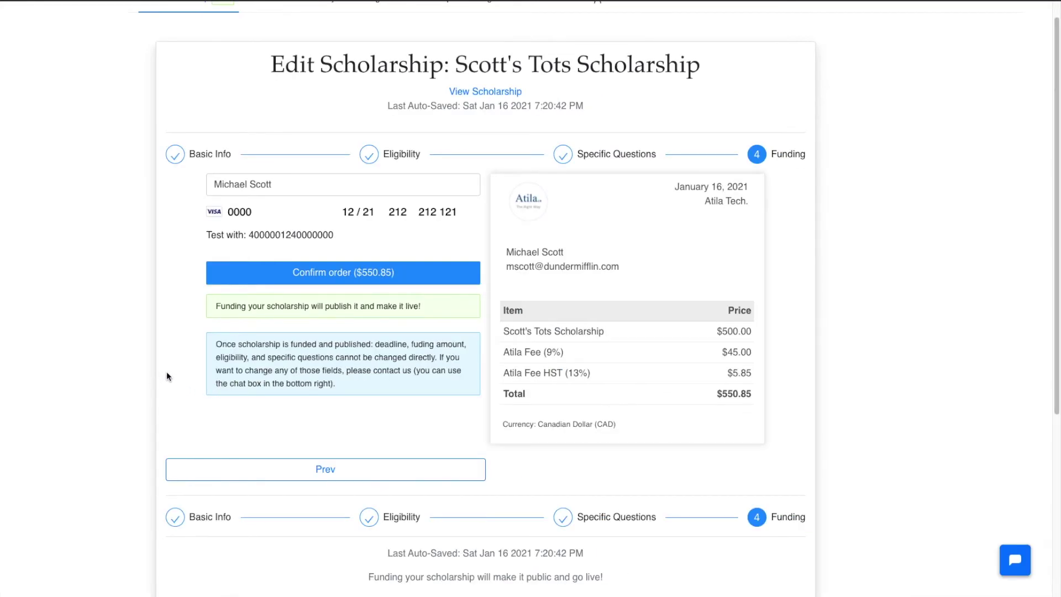
Confirm the $550.85 order so the $500.00 scholarship page is published
{"action": "left_click", "coordinate": [1014, 561]}
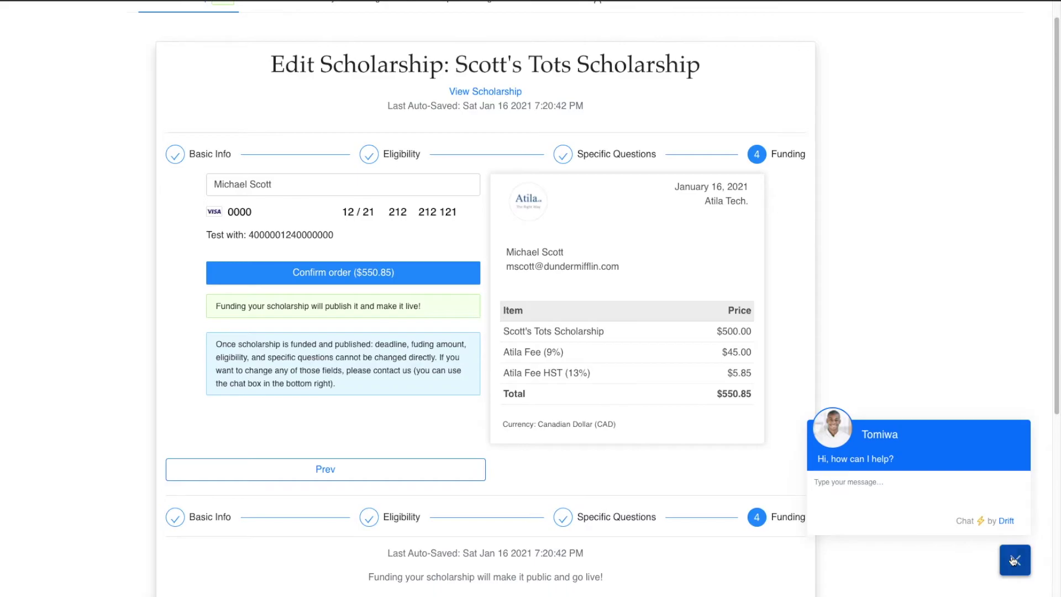
{"action": "left_click", "coordinate": [1015, 561]}
{"action": "left_click", "coordinate": [394, 278]}
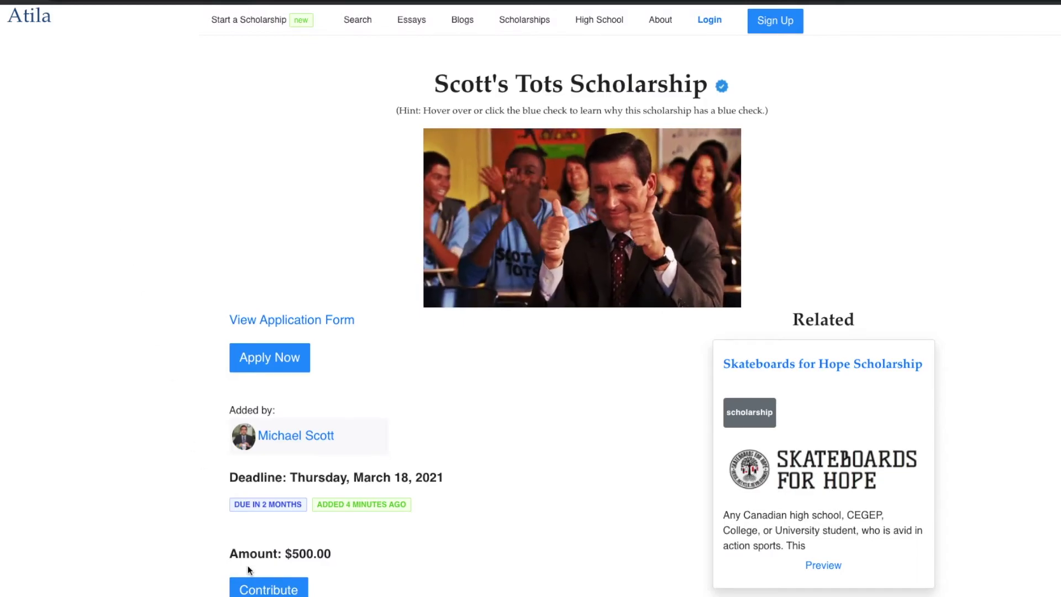
Enter a $15 funding amount in the Scott's Tots contribution wizard and continue to the Name step
{"action": "left_click", "coordinate": [249, 589]}
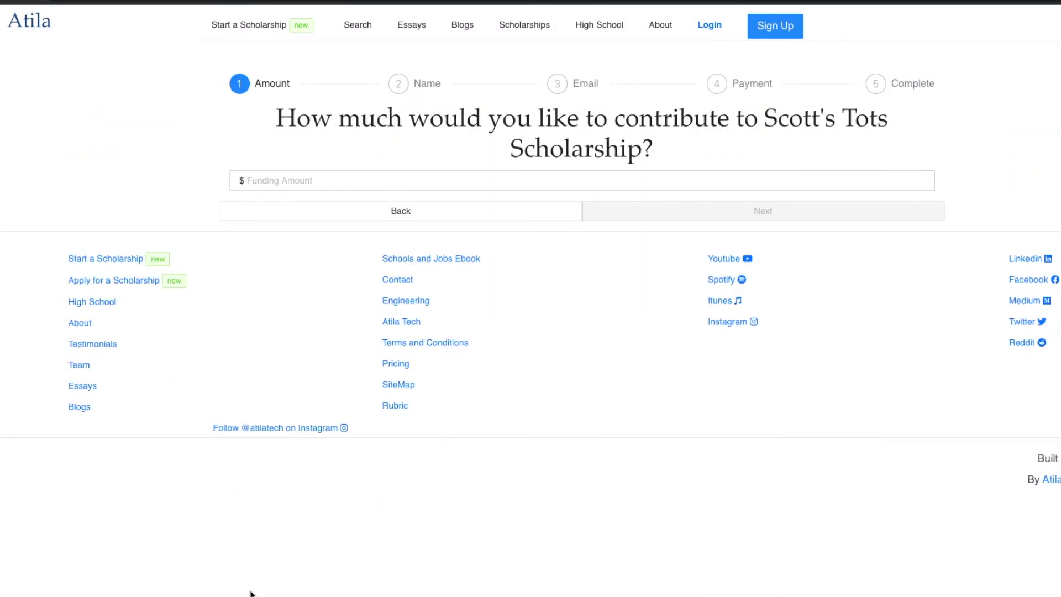
{"action": "left_click", "coordinate": [275, 176]}
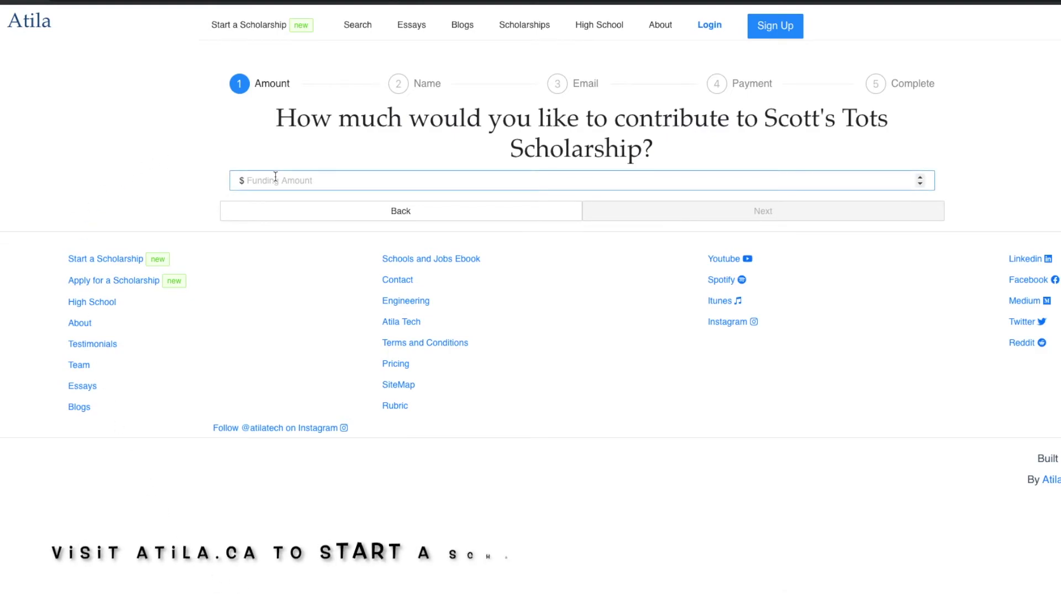
{"action": "left_click", "coordinate": [276, 176]}
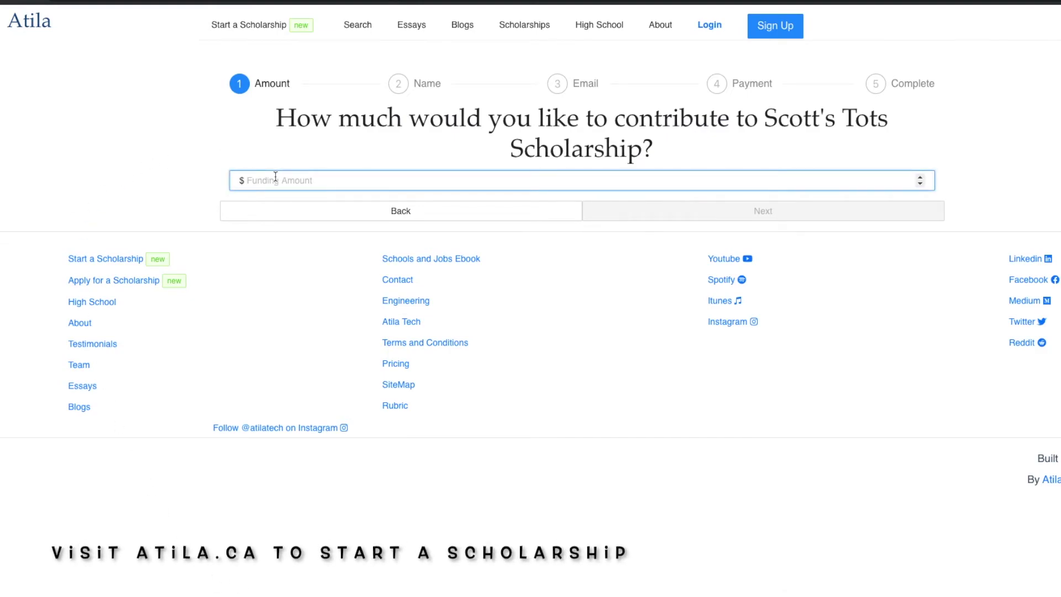
{"action": "type", "text": "1"}
{"action": "type", "text": "0"}
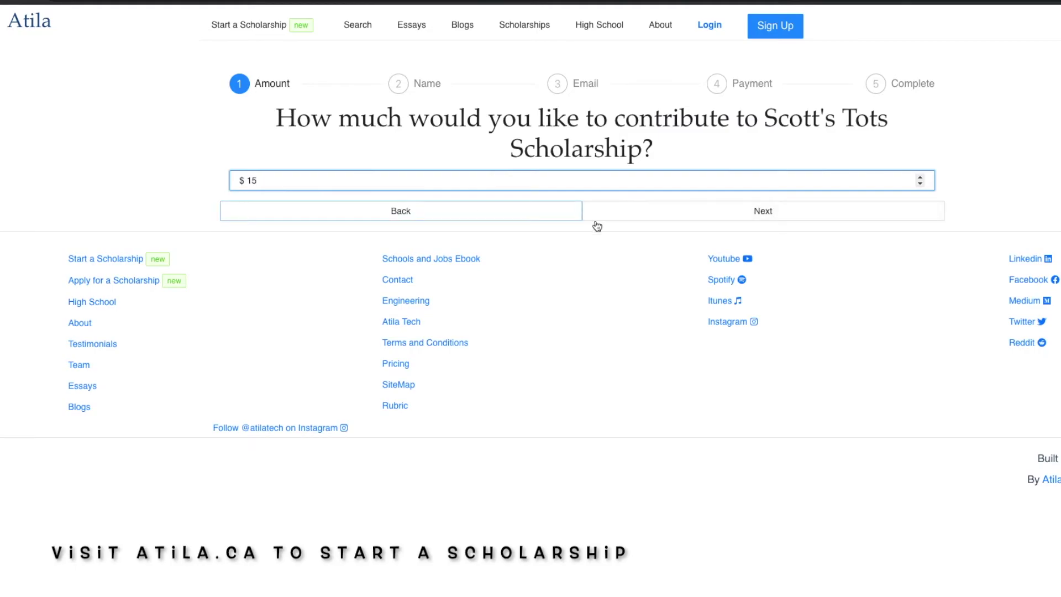
{"action": "left_click", "coordinate": [612, 220]}
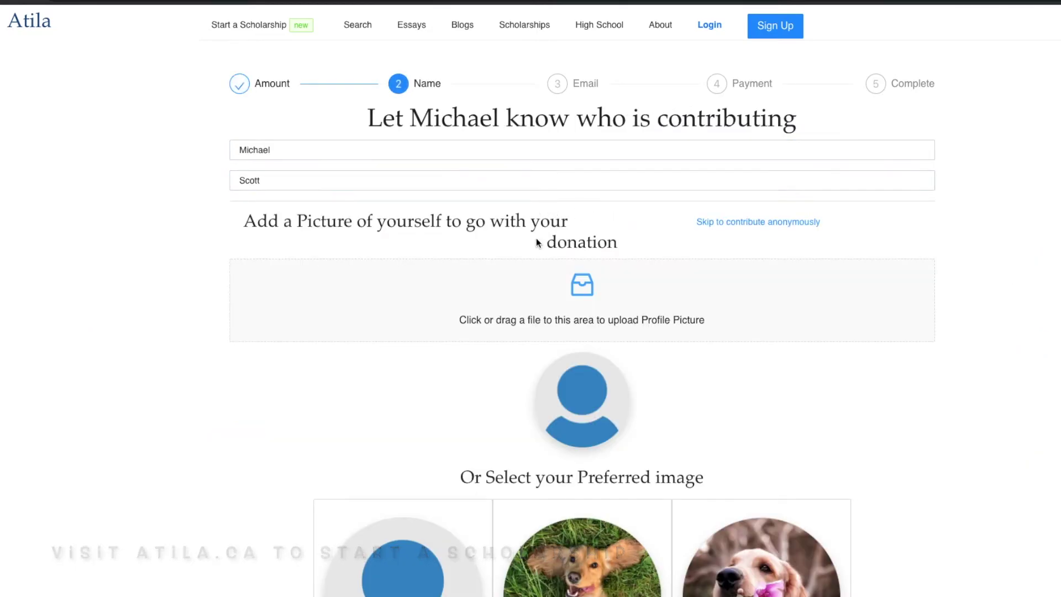
Replace the contributor's first and last name and upload their profile photo
{"action": "triple_click", "coordinate": [293, 149]}
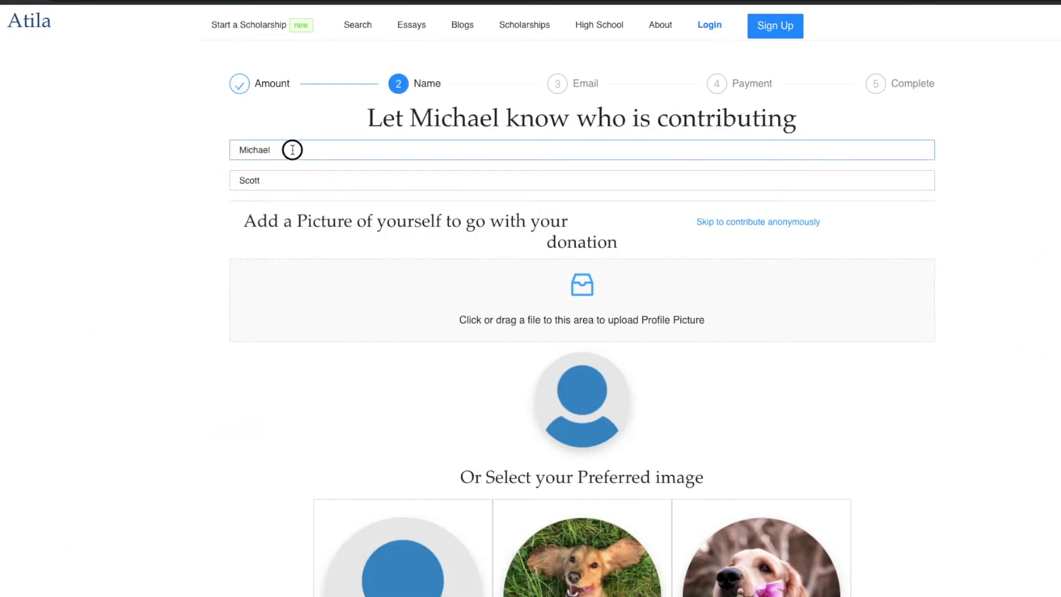
{"action": "type", "text": "Dwight"}
{"action": "key", "text": "Tab"}
{"action": "type", "text": "Sc"}
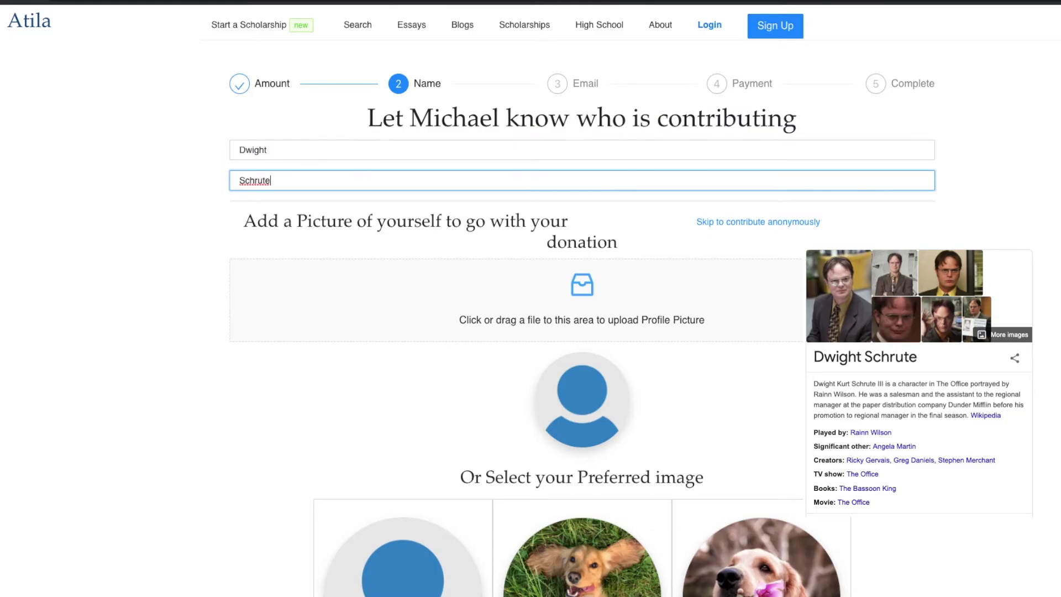
{"action": "left_click_drag", "start_coordinate": [796, 208], "coordinate": [641, 289]}
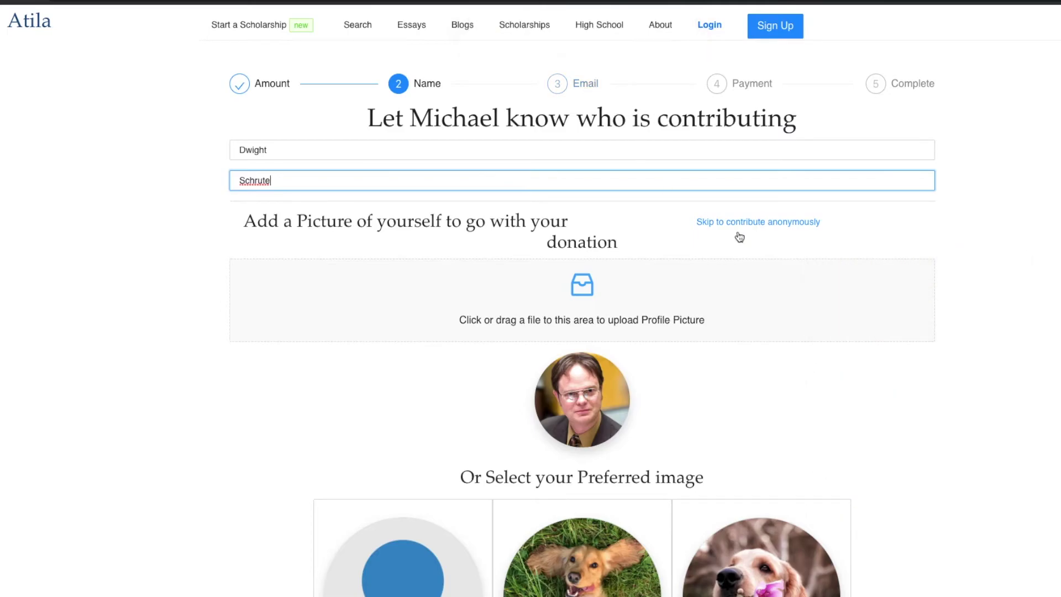
Correct the contributor's e-mail address and advance to the payment details step
{"action": "scroll", "coordinate": [1003, 254], "scroll_direction": "down", "scroll_amount": 10}
{"action": "left_click", "coordinate": [928, 315]}
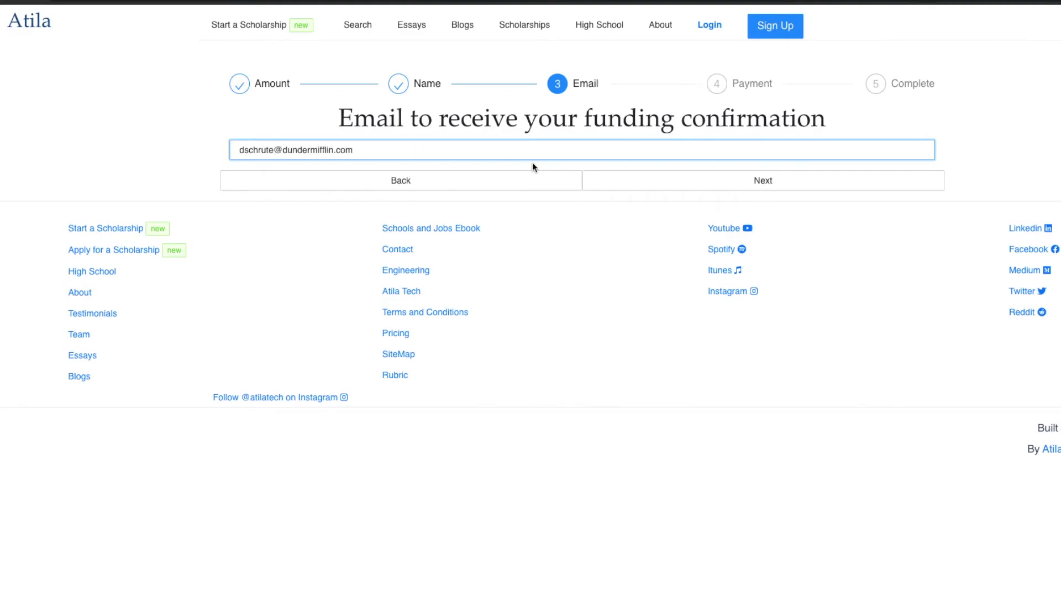
{"action": "left_click", "coordinate": [665, 180]}
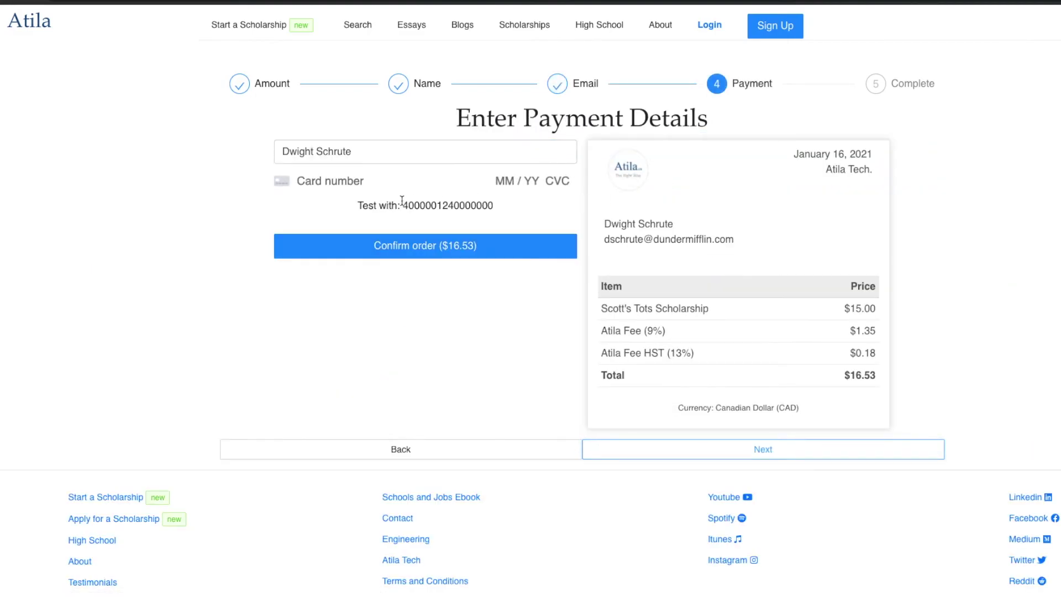
Pay the $16.53 order with the test card, expiry and CVC, then open the contribution image separately
{"action": "double_click", "coordinate": [441, 207]}
{"action": "key", "text": "ctrl+c"}
{"action": "left_click", "coordinate": [343, 181]}
{"action": "key", "text": "ctrl+v"}
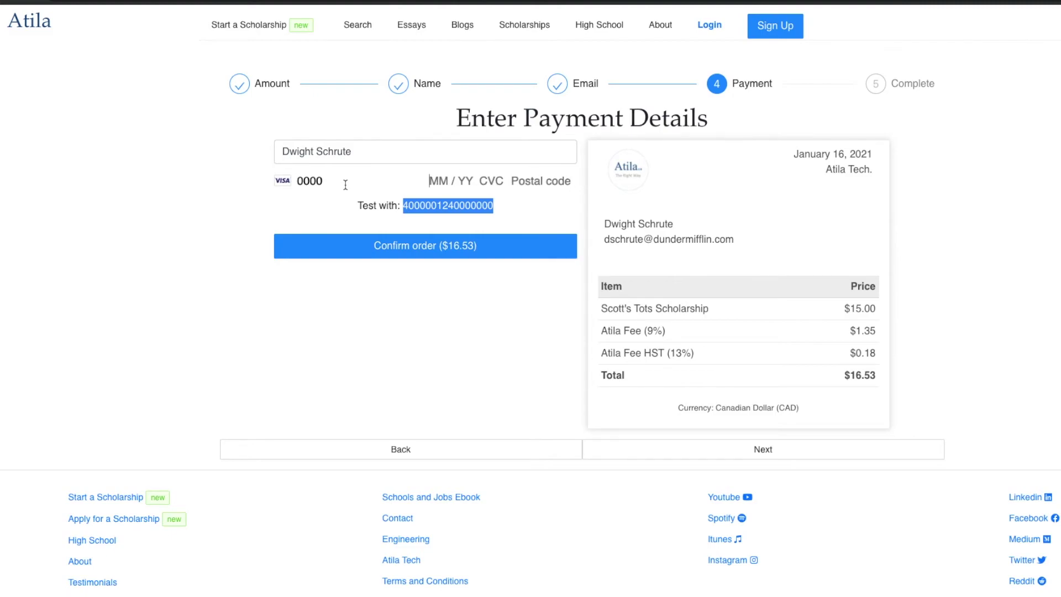
{"action": "type", "text": "12 / 21 122 121 212"}
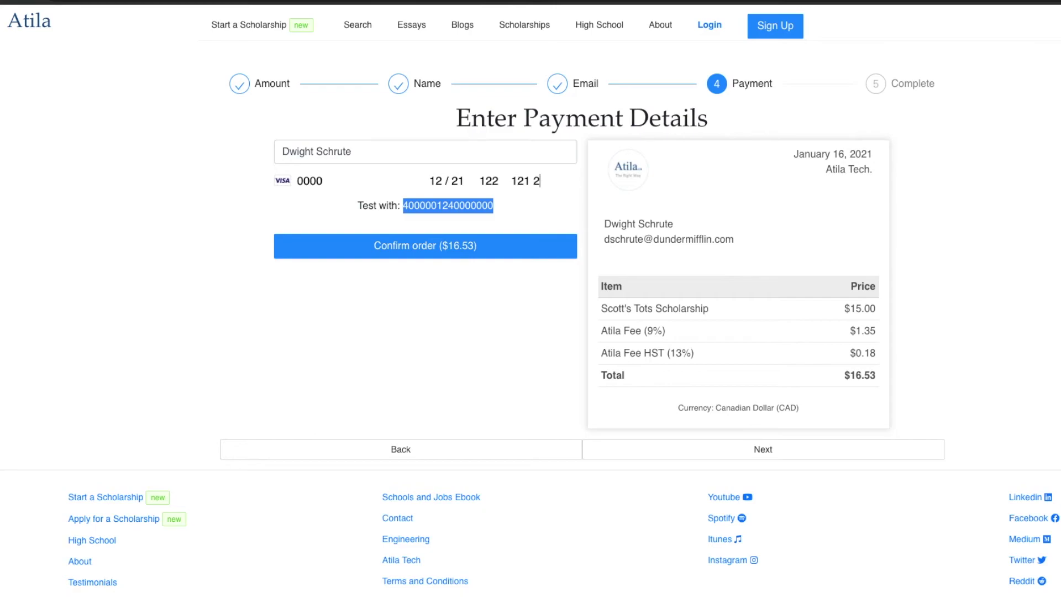
{"action": "left_click", "coordinate": [386, 244]}
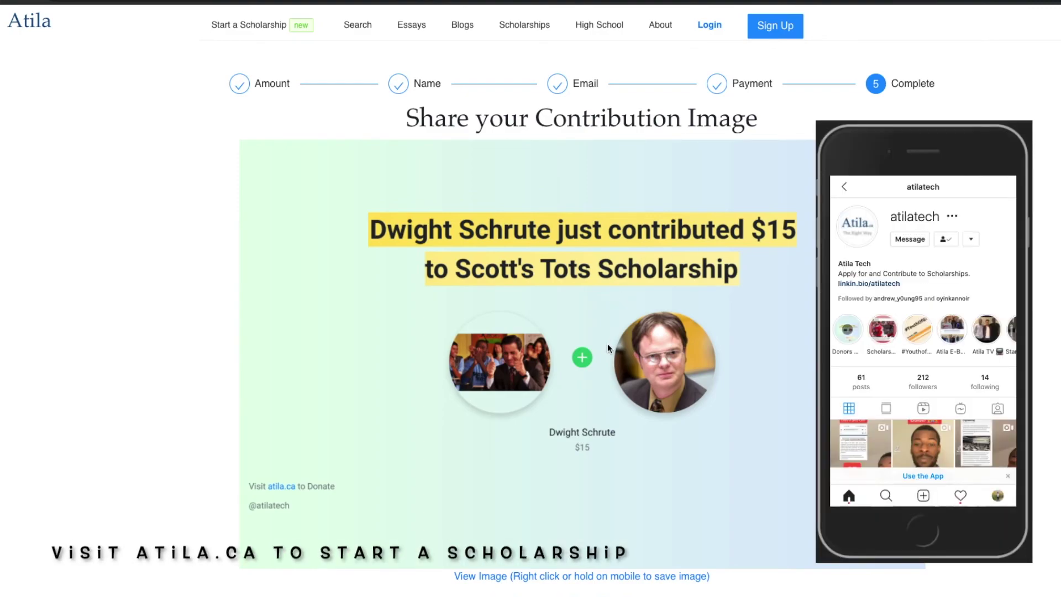
{"action": "right_click", "coordinate": [586, 369]}
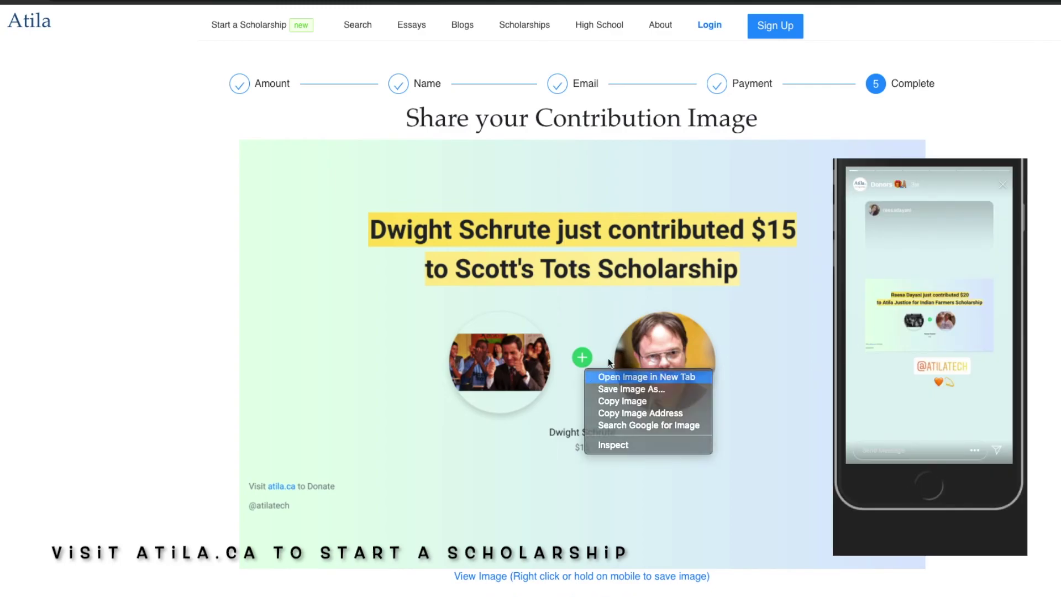
{"action": "left_click", "coordinate": [606, 380]}
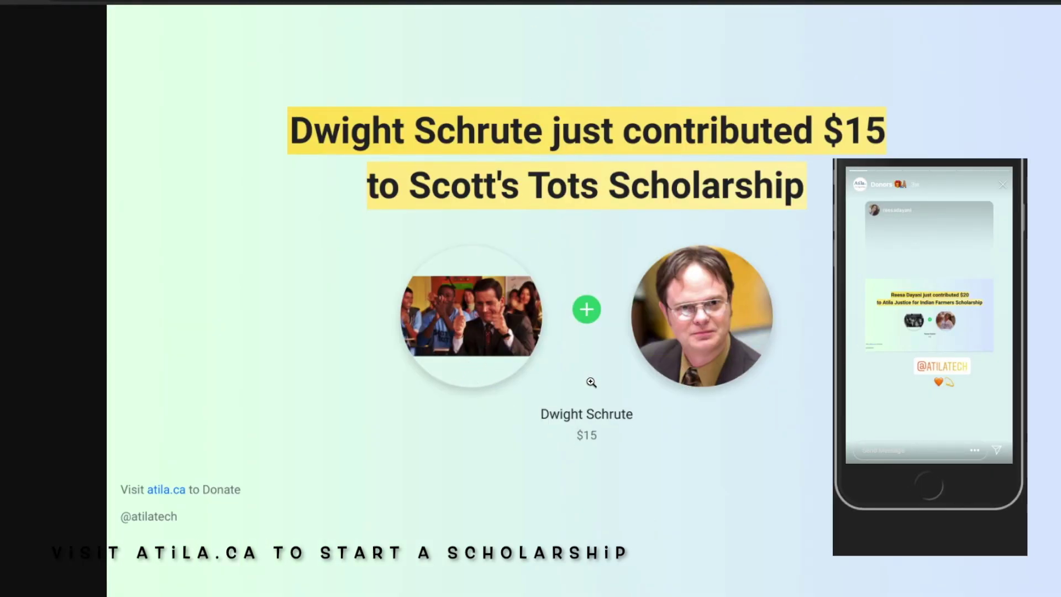